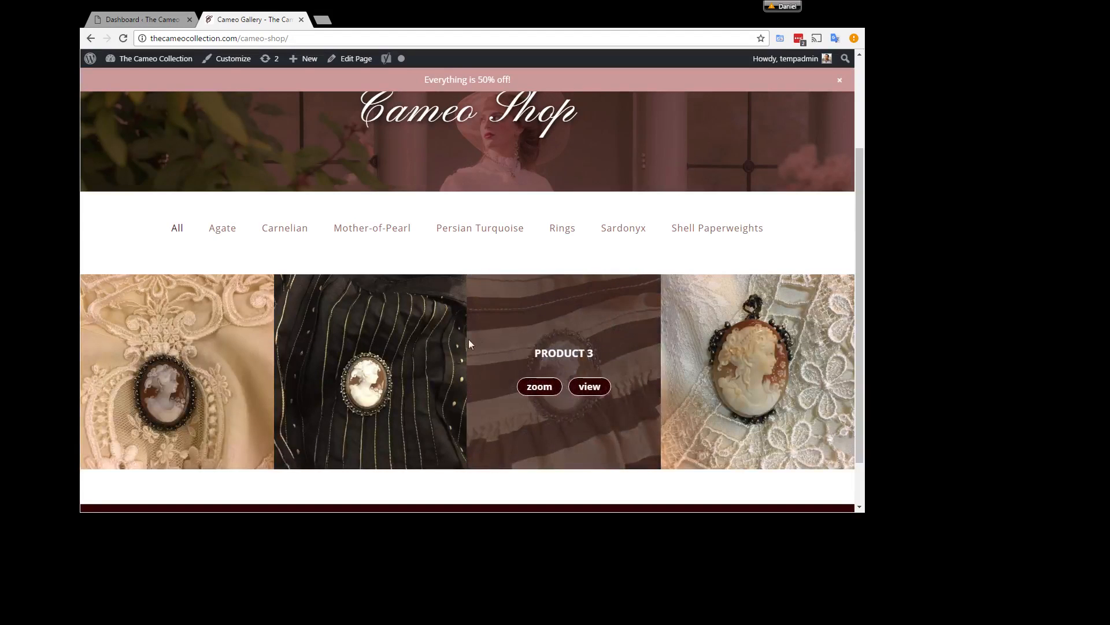
# Step: Switch from the Cameo Shop page to the WordPress dashboard and start a new item in the Portfolio list
pyautogui.moveTo(389, 329)
pyautogui.moveTo(226, 320)
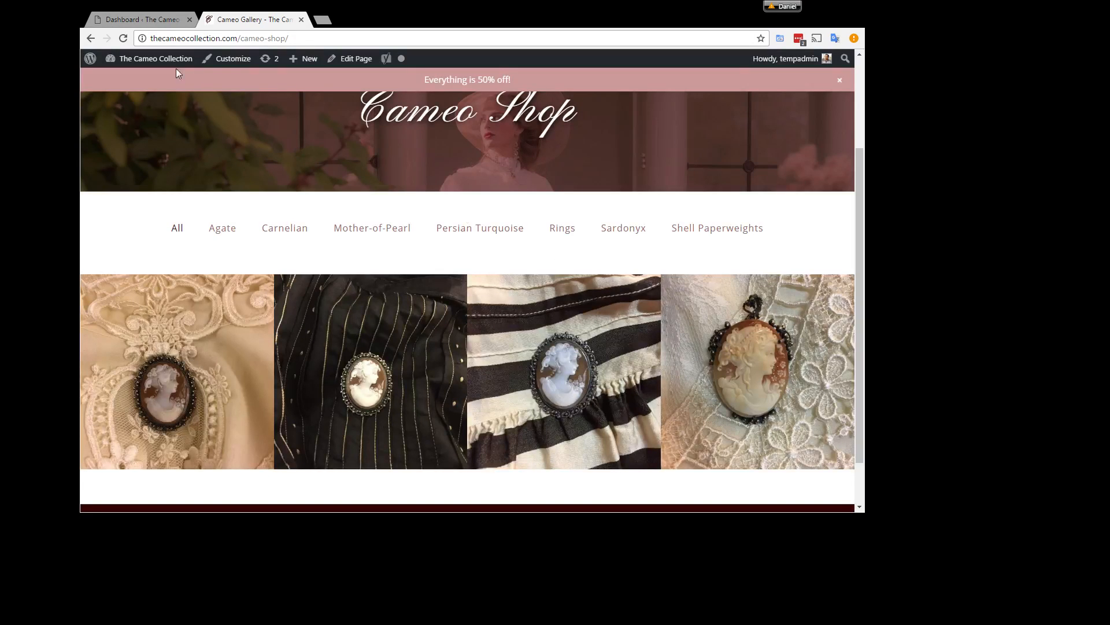
pyautogui.click(154, 22)
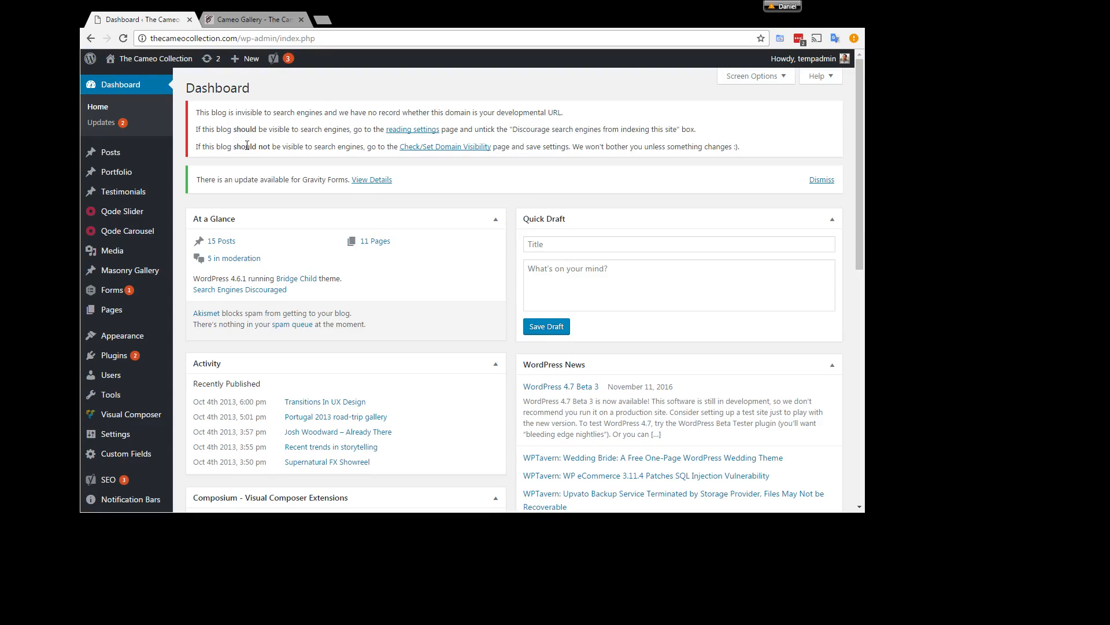
pyautogui.moveTo(126, 175)
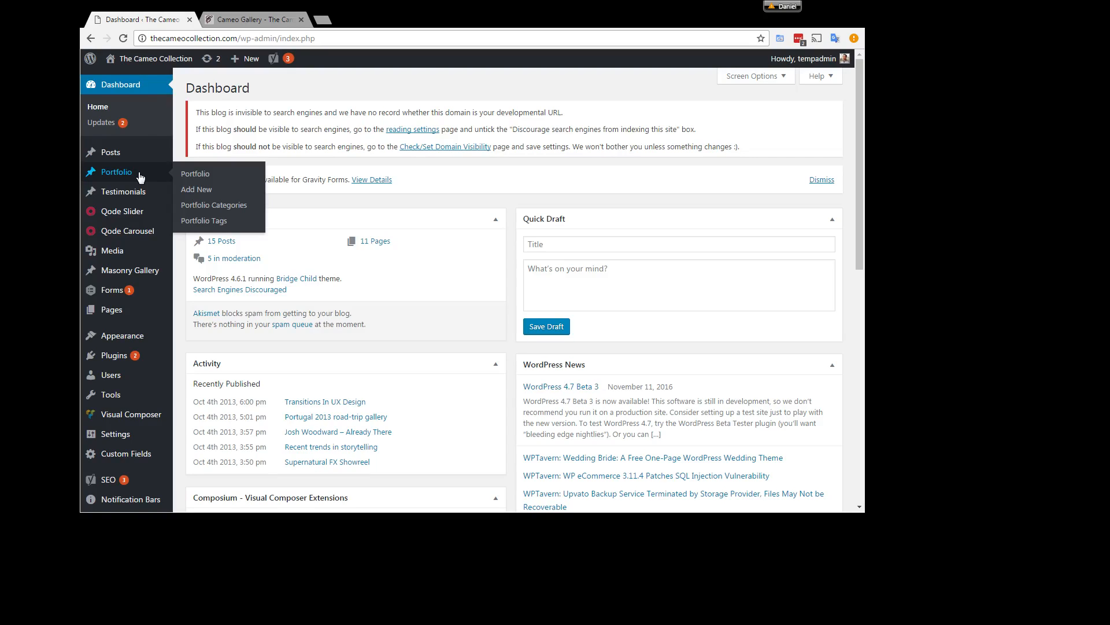
pyautogui.click(191, 174)
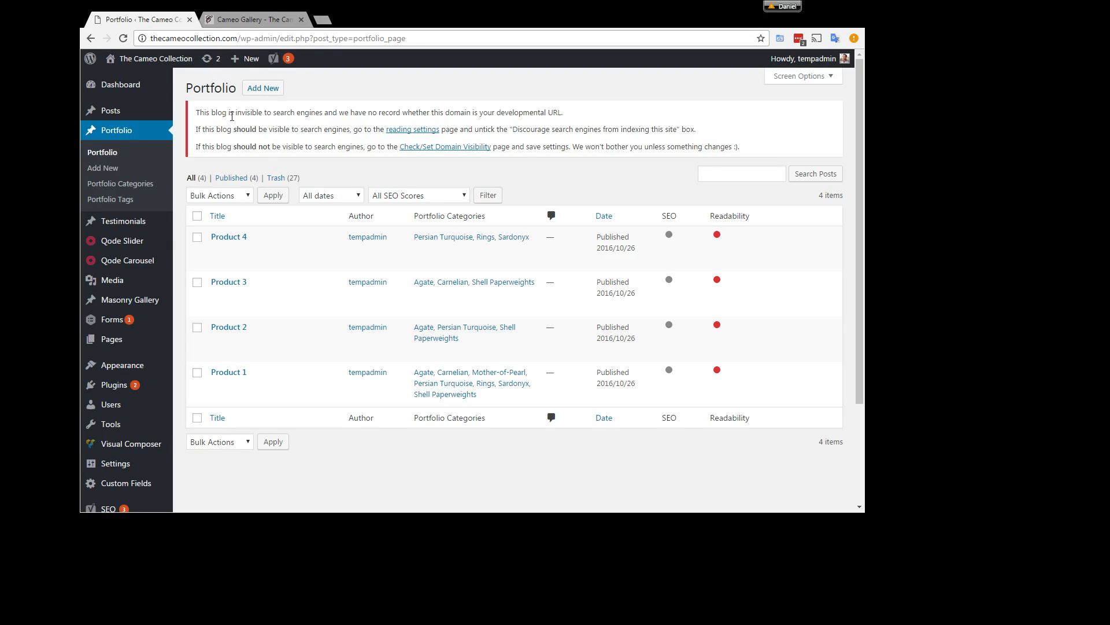
pyautogui.click(234, 19)
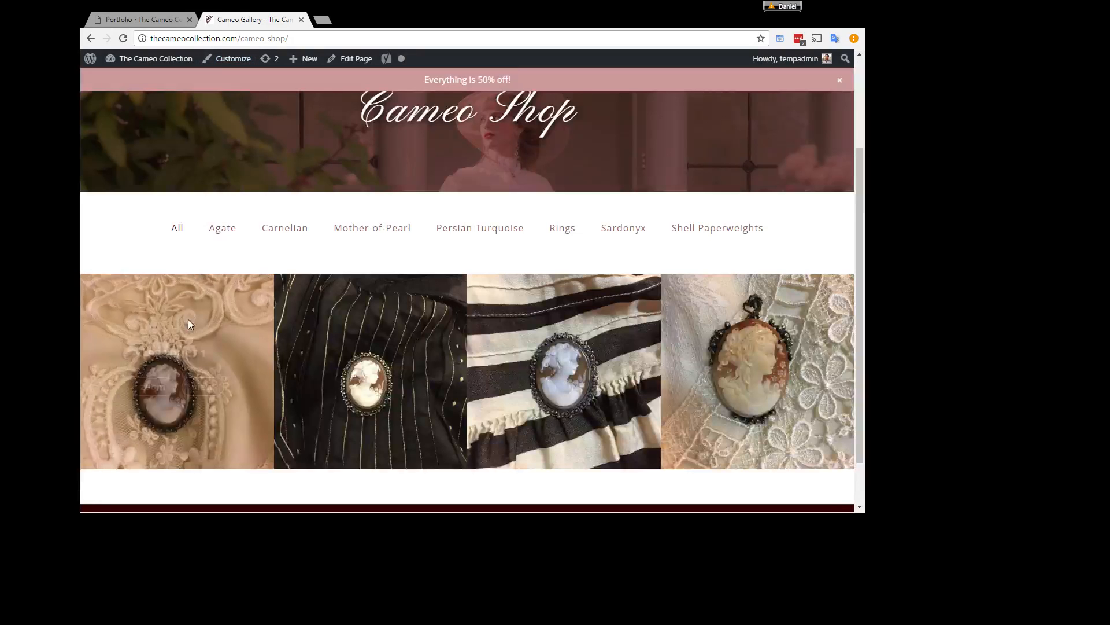
pyautogui.click(143, 20)
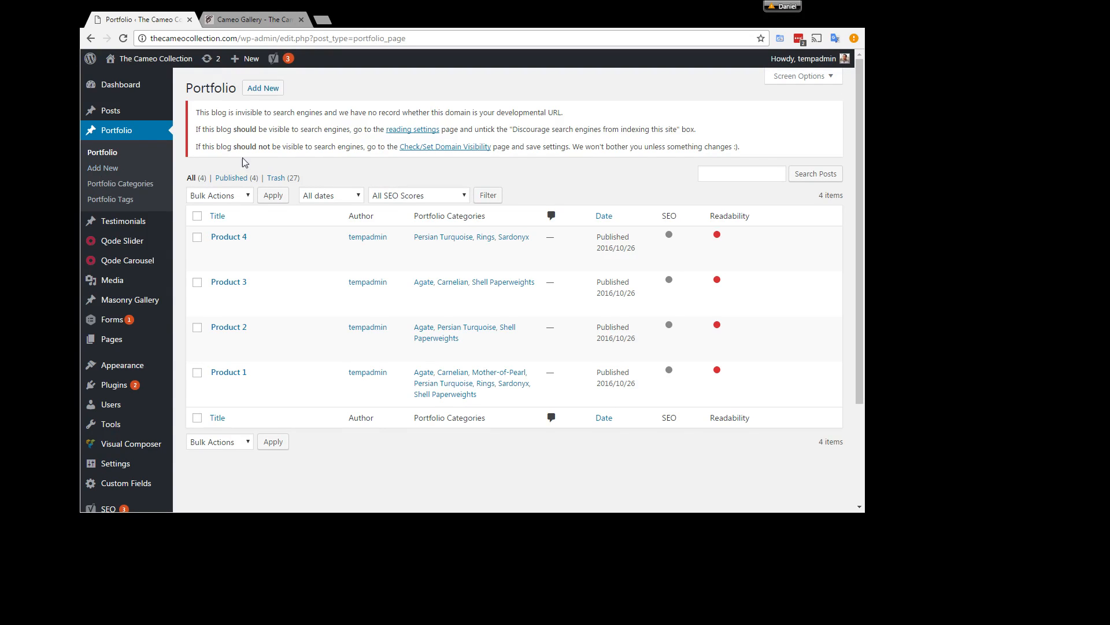
pyautogui.click(265, 89)
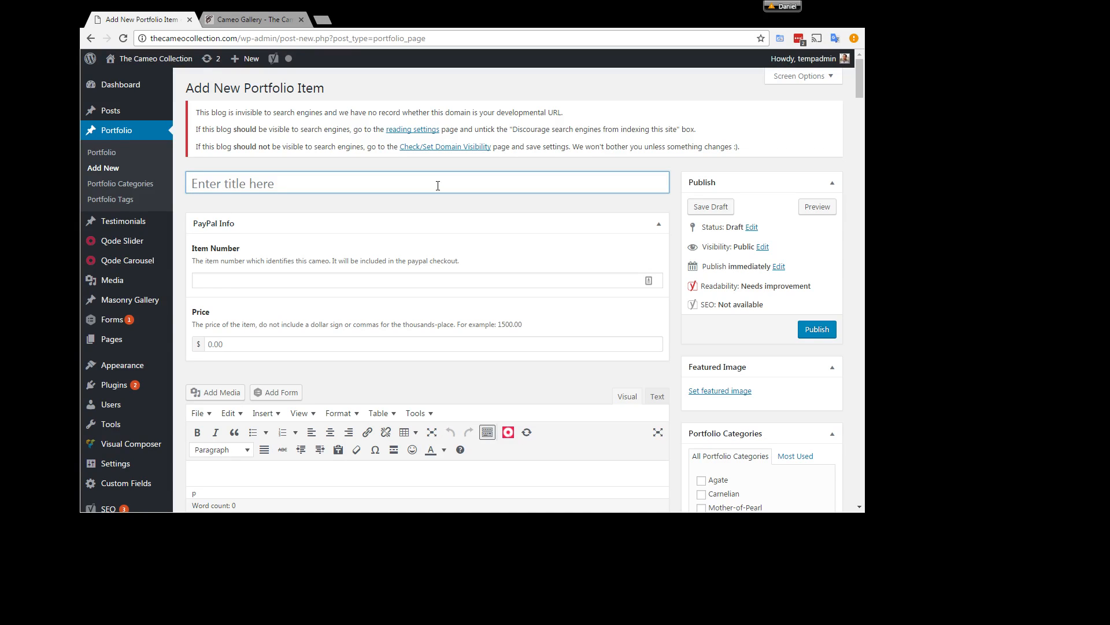
# Step: Title the portfolio item "Product 5" and fill in its PayPal info with item number PD5 and price 1295
pyautogui.write('Product 5')
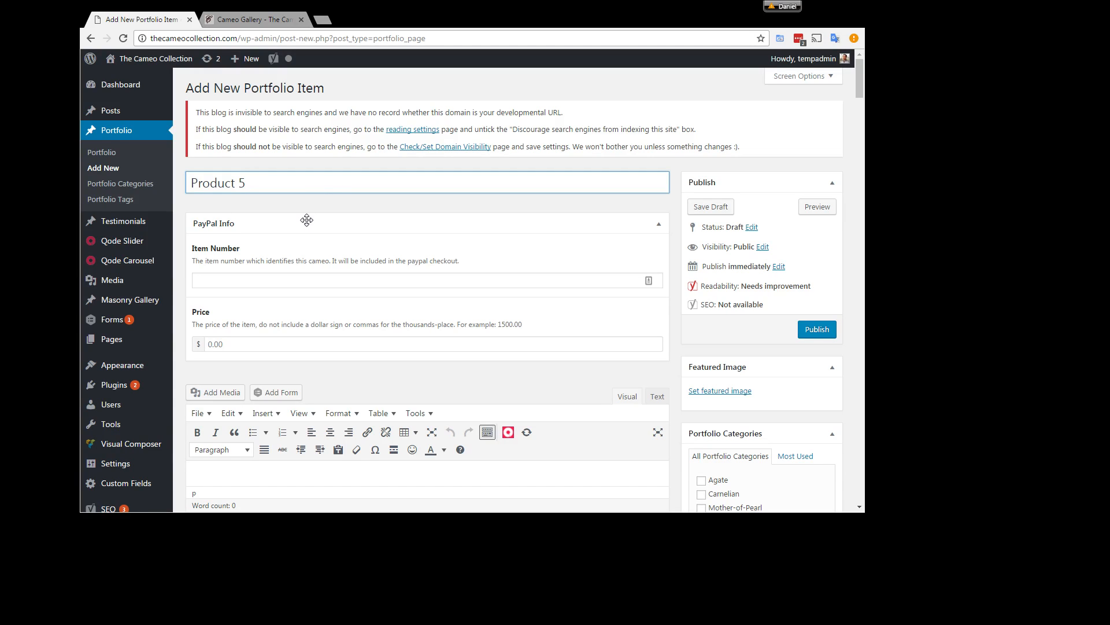
pyautogui.click(212, 274)
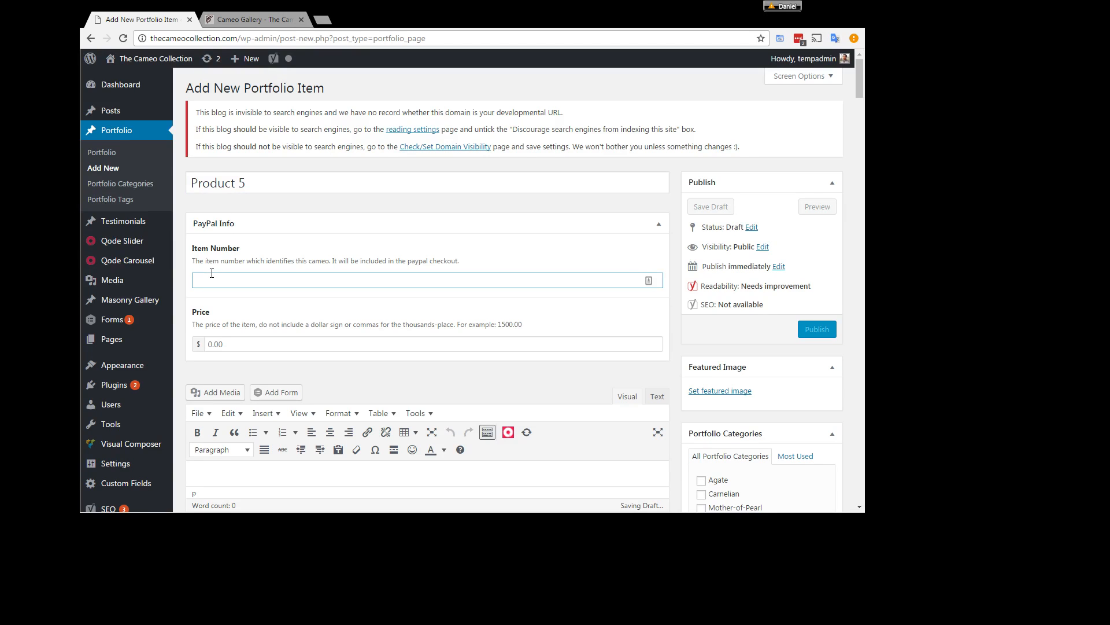
pyautogui.write('PD5')
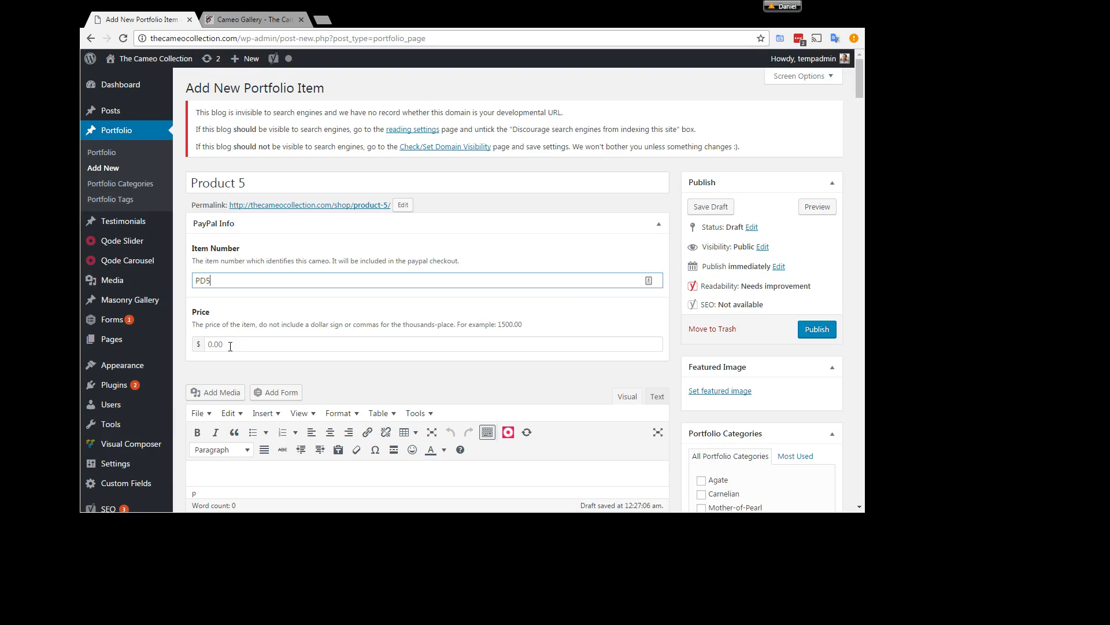
pyautogui.click(204, 345)
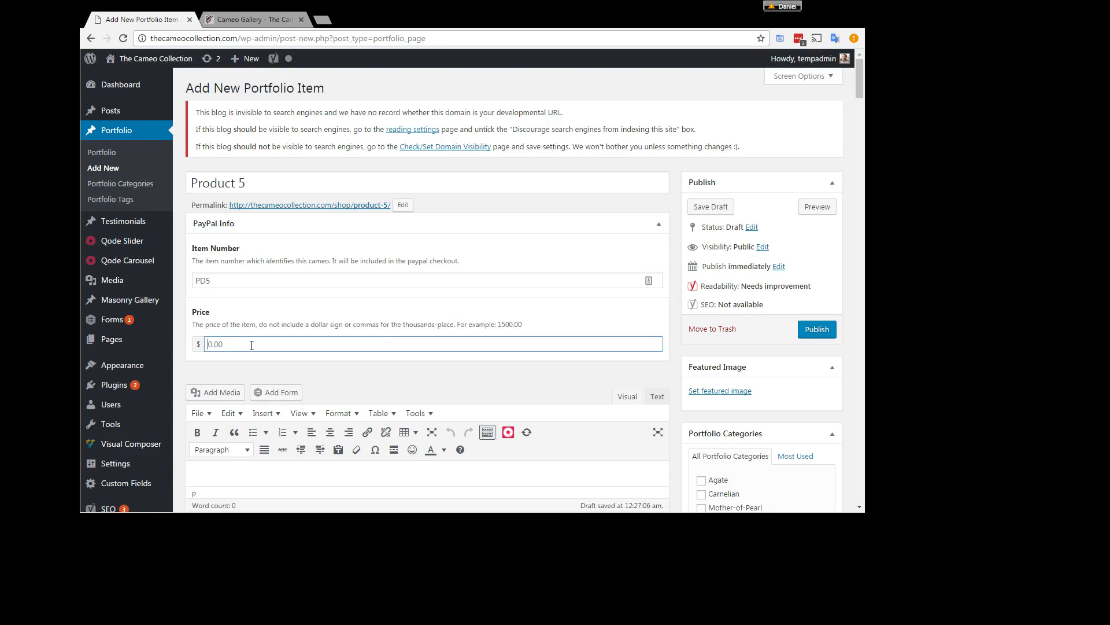
pyautogui.write('1295')
# Step: Enter "The description of the cameo." as the item's body text
pyautogui.scroll(-3, 254, 349)
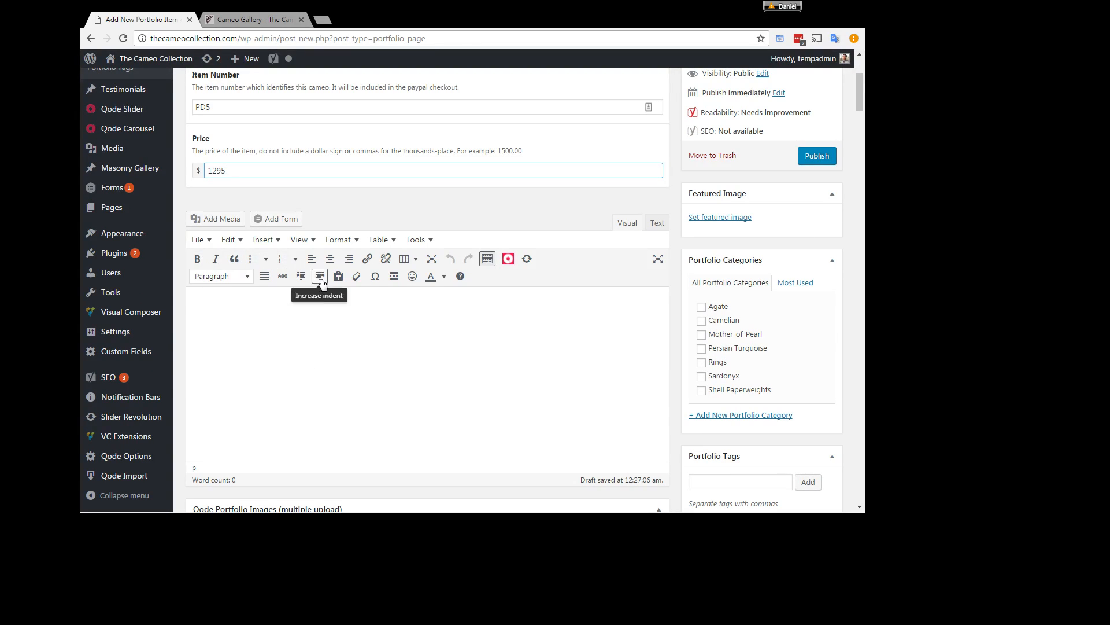
pyautogui.click(372, 335)
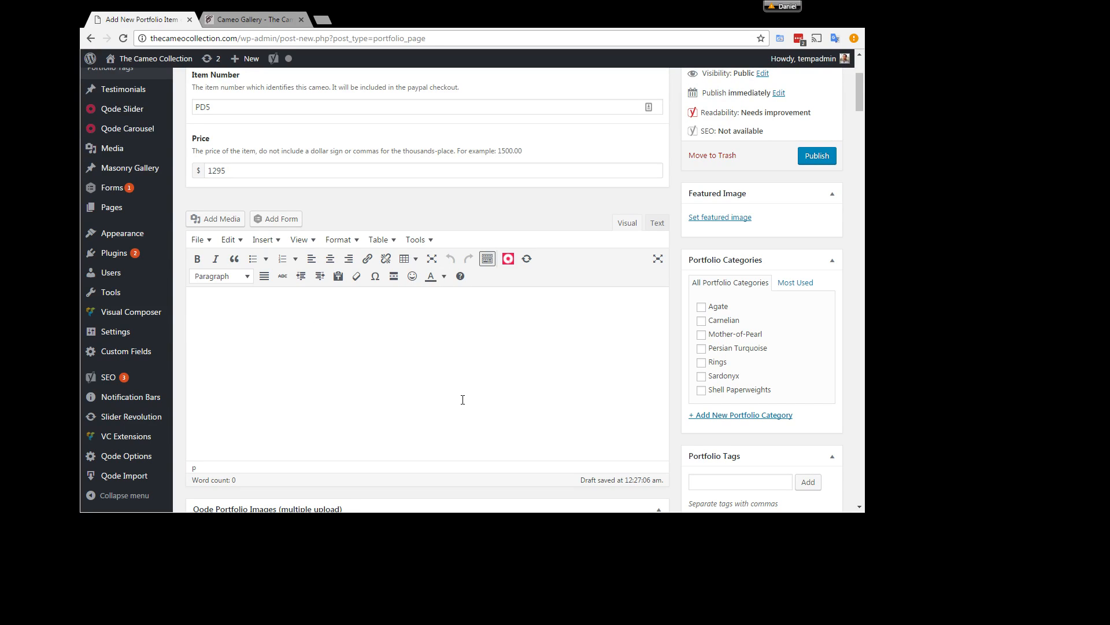
pyautogui.write('The description of the cameo.')
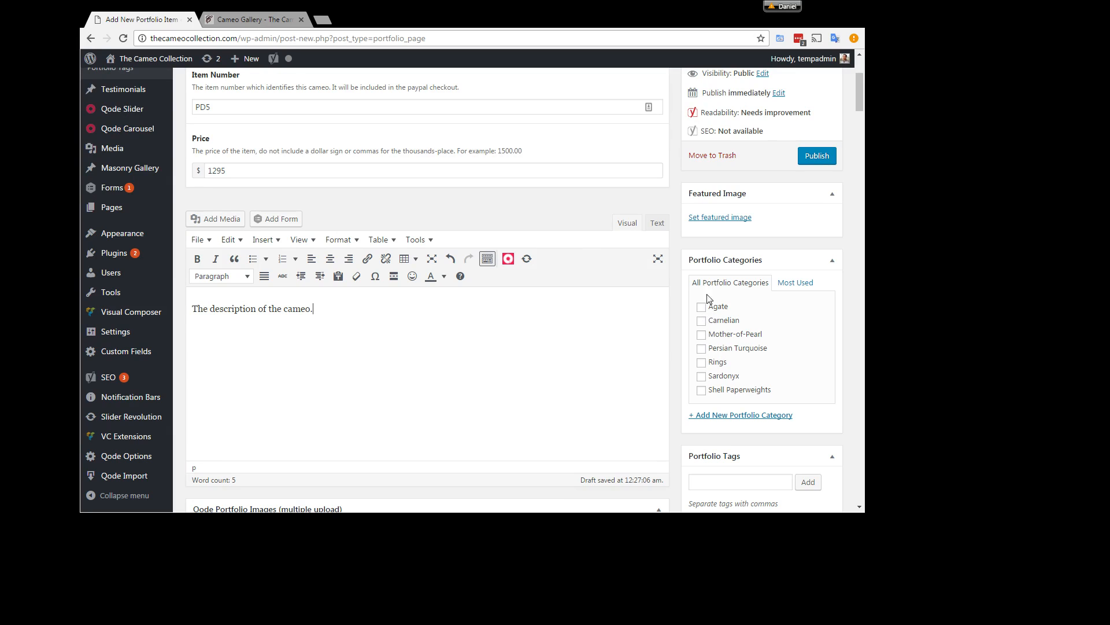
# Step: Assign the item to the Carnelian, Persian Turquoise and Sardonyx portfolio categories
pyautogui.click(702, 320)
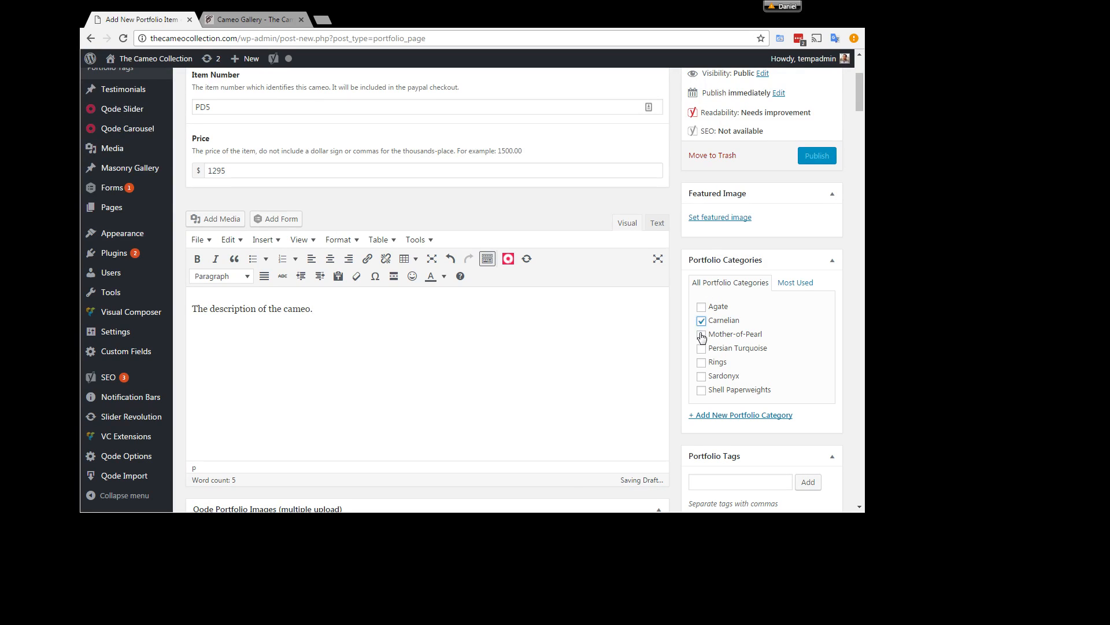
pyautogui.click(702, 334)
pyautogui.click(702, 349)
pyautogui.click(702, 336)
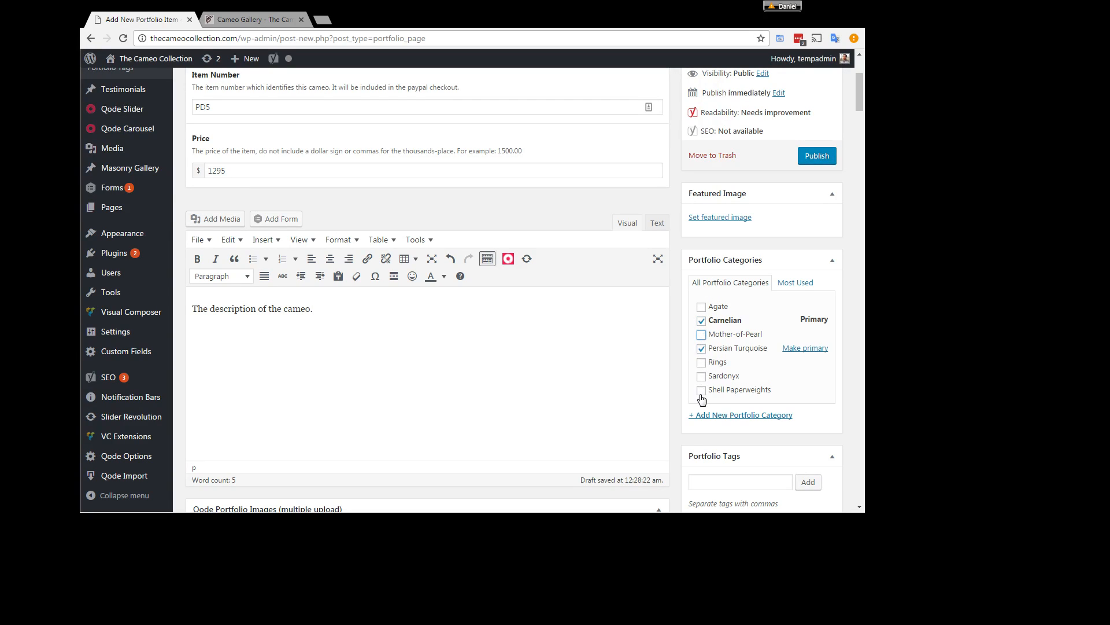
pyautogui.click(702, 375)
# Step: Upload Koala.jpg and set it as the item's featured image
pyautogui.scroll(1, 743, 346)
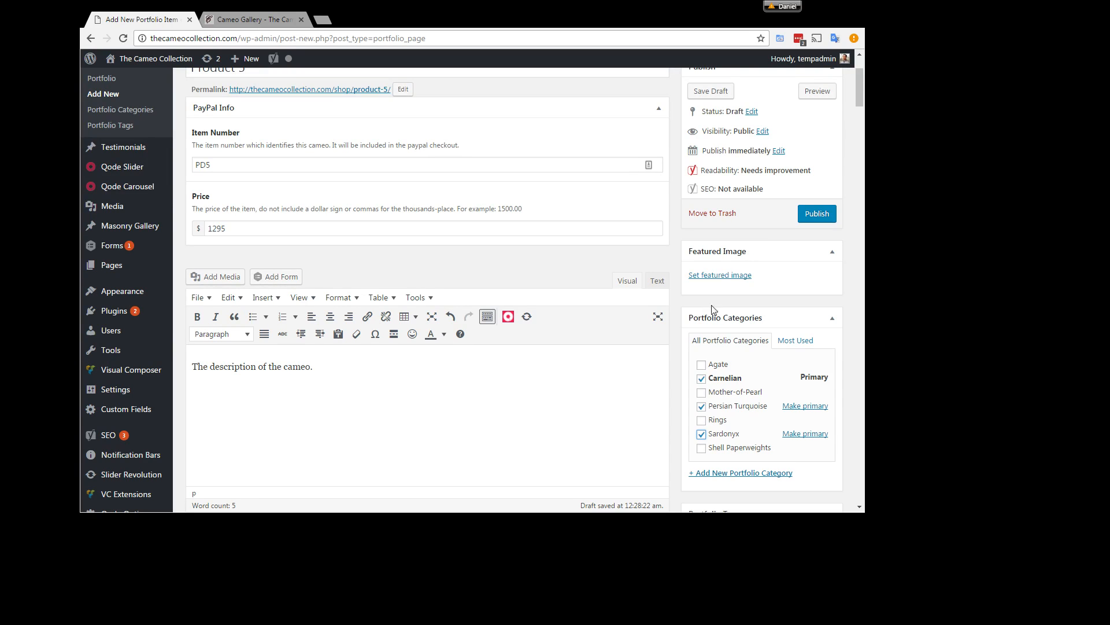
pyautogui.click(697, 276)
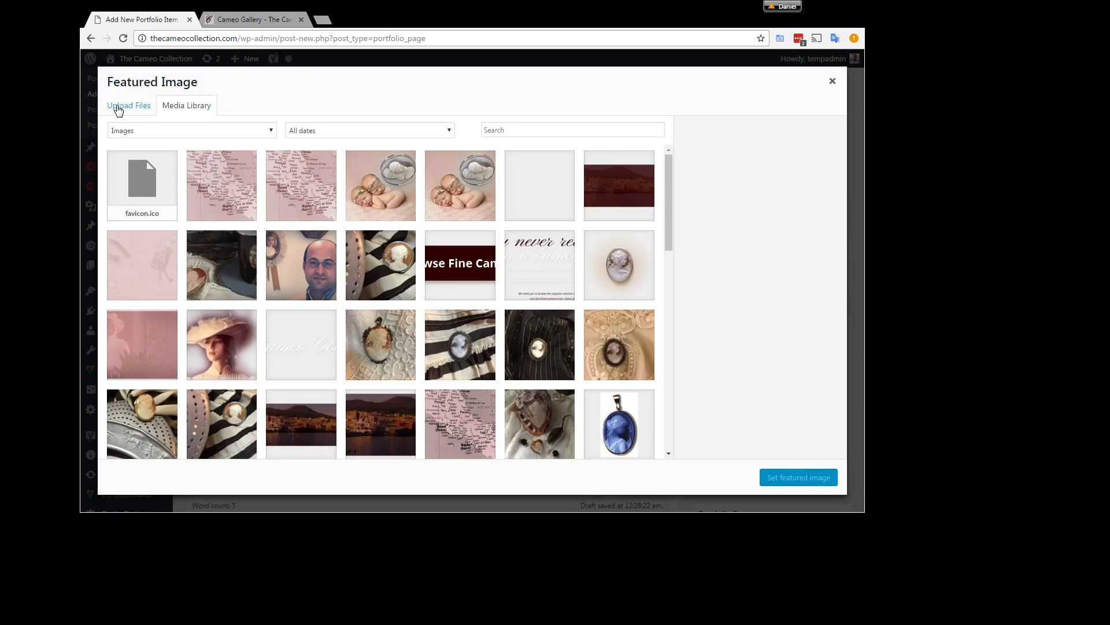
pyautogui.click(118, 105)
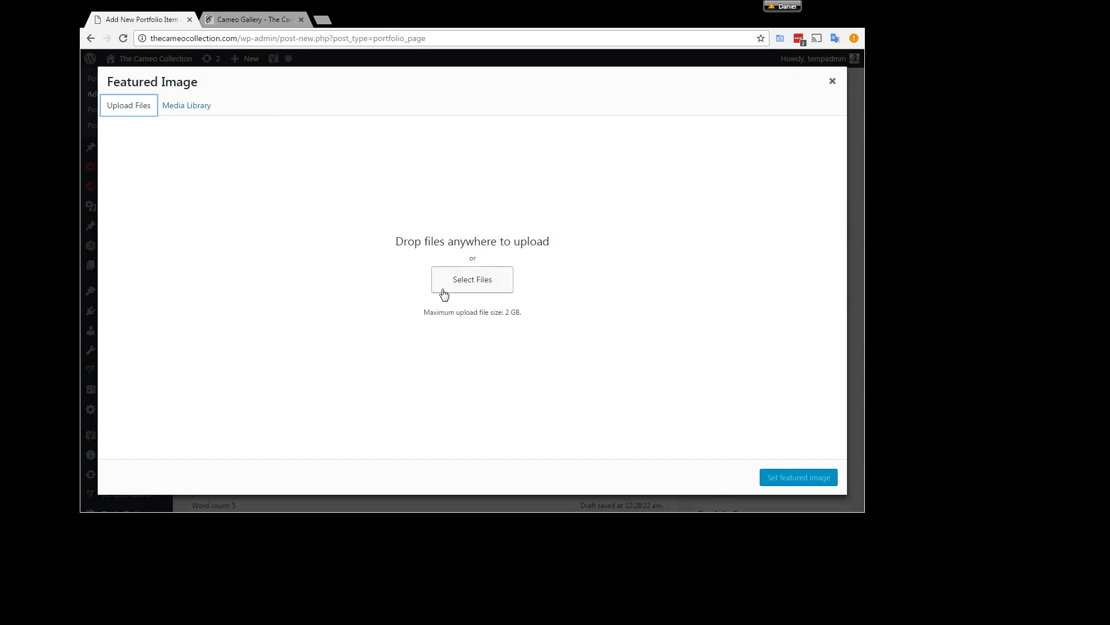
pyautogui.click(472, 279)
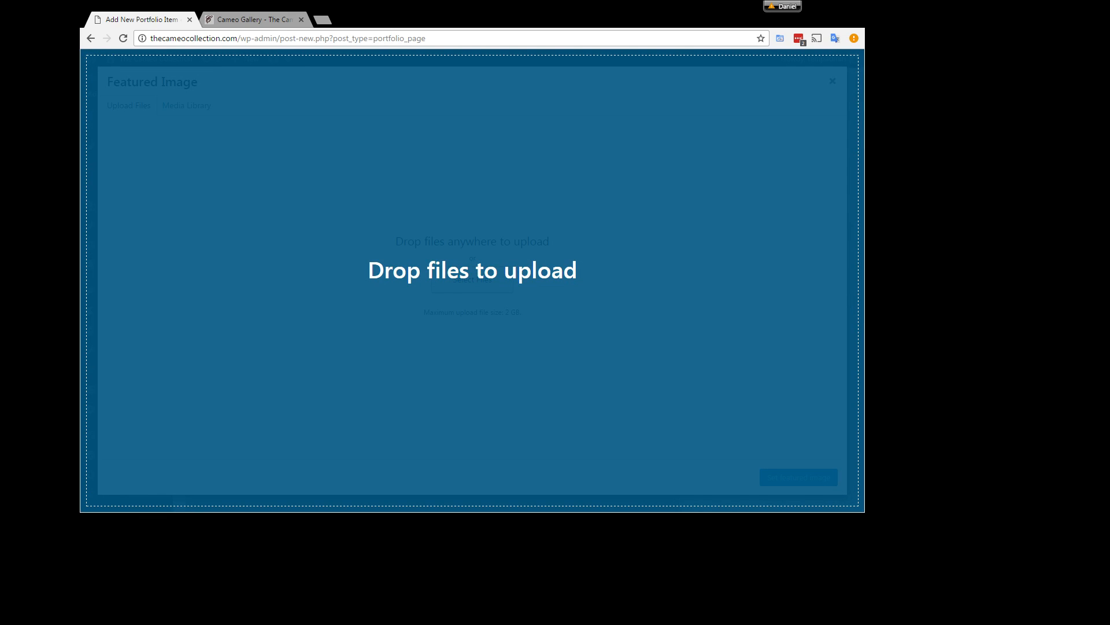
pyautogui.moveTo(473, 271); pyautogui.dragTo(459, 229)
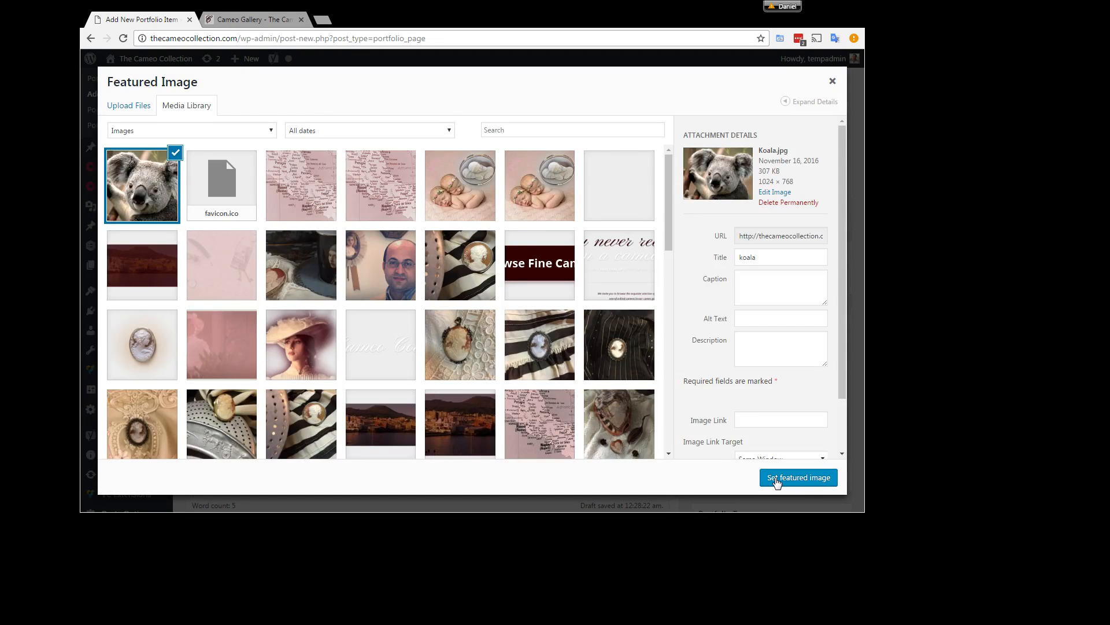
pyautogui.click(777, 482)
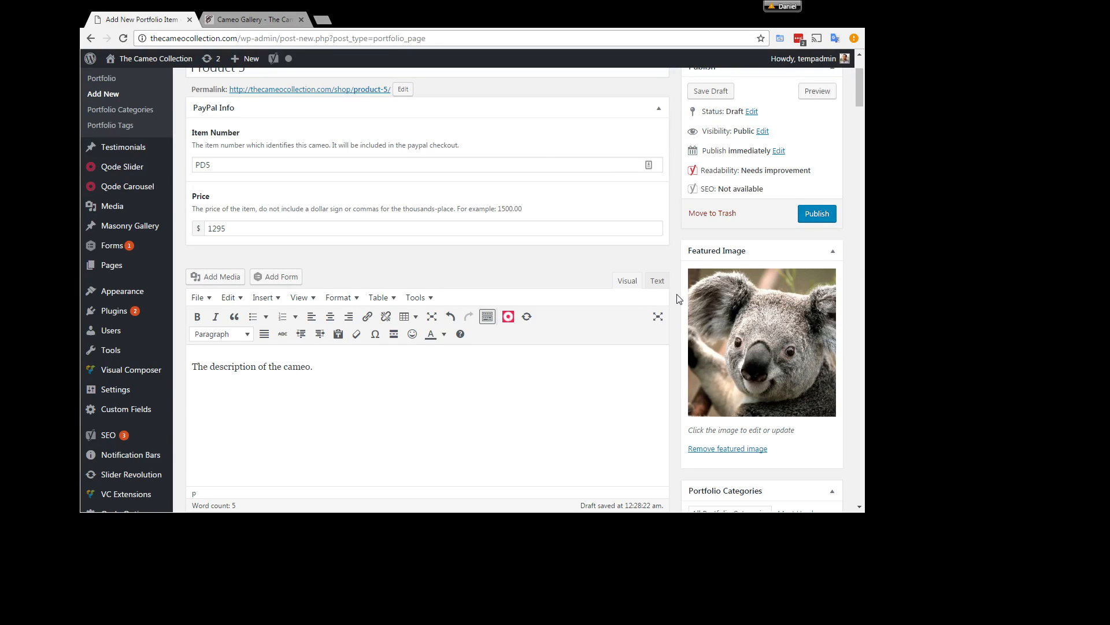
# Step: Open the gallery editor for the item's Qode portfolio images
pyautogui.scroll(-3, 679, 298)
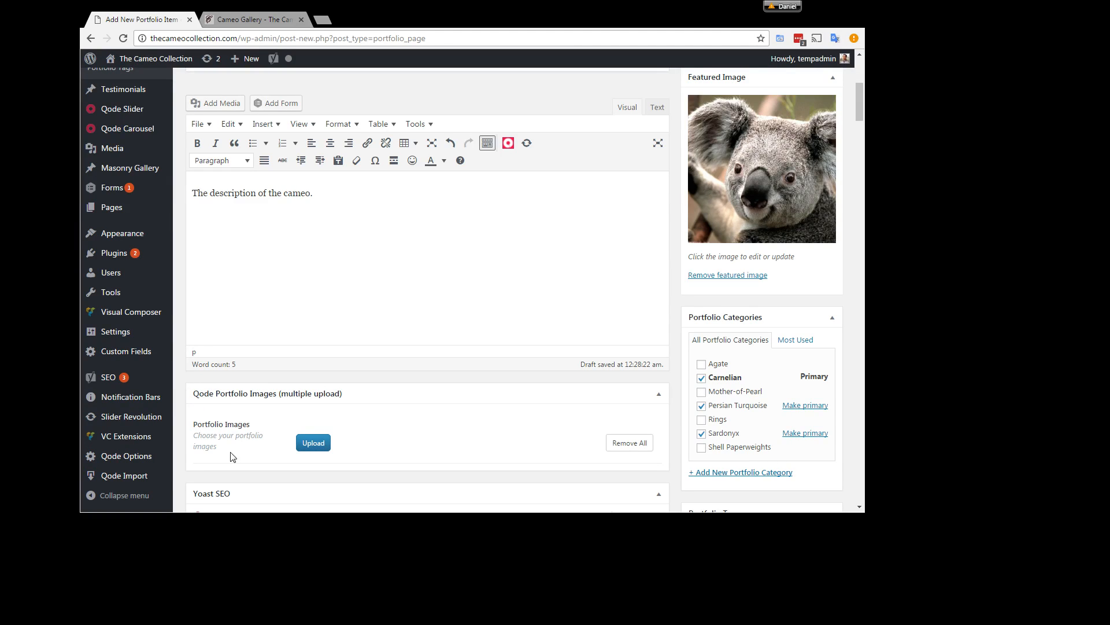
pyautogui.moveTo(203, 435); pyautogui.dragTo(227, 445)
pyautogui.click(202, 443)
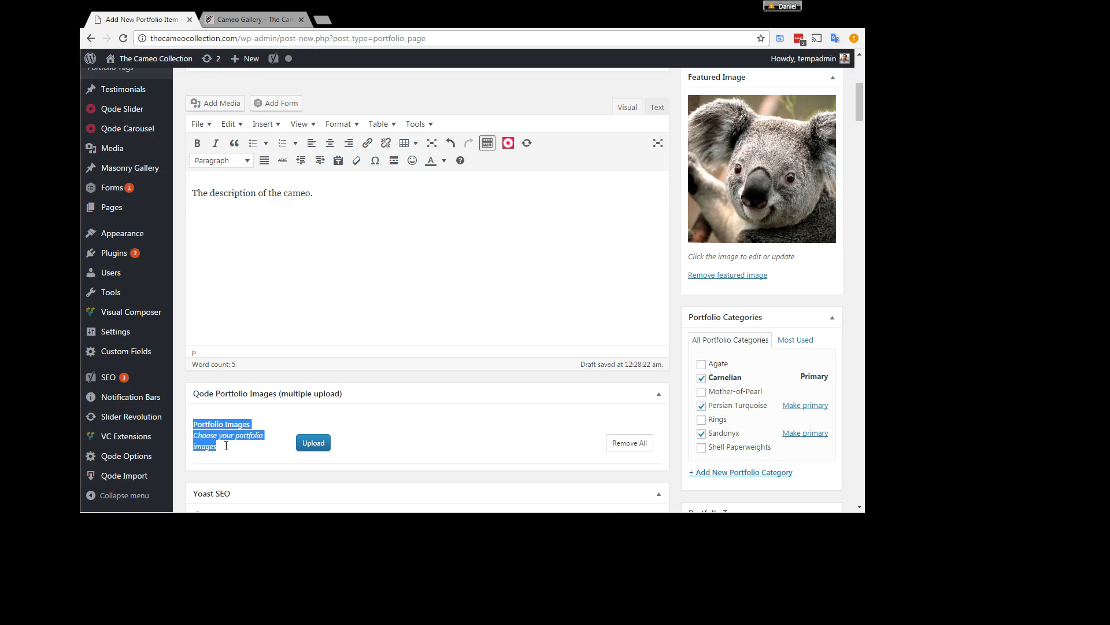
pyautogui.click(229, 455)
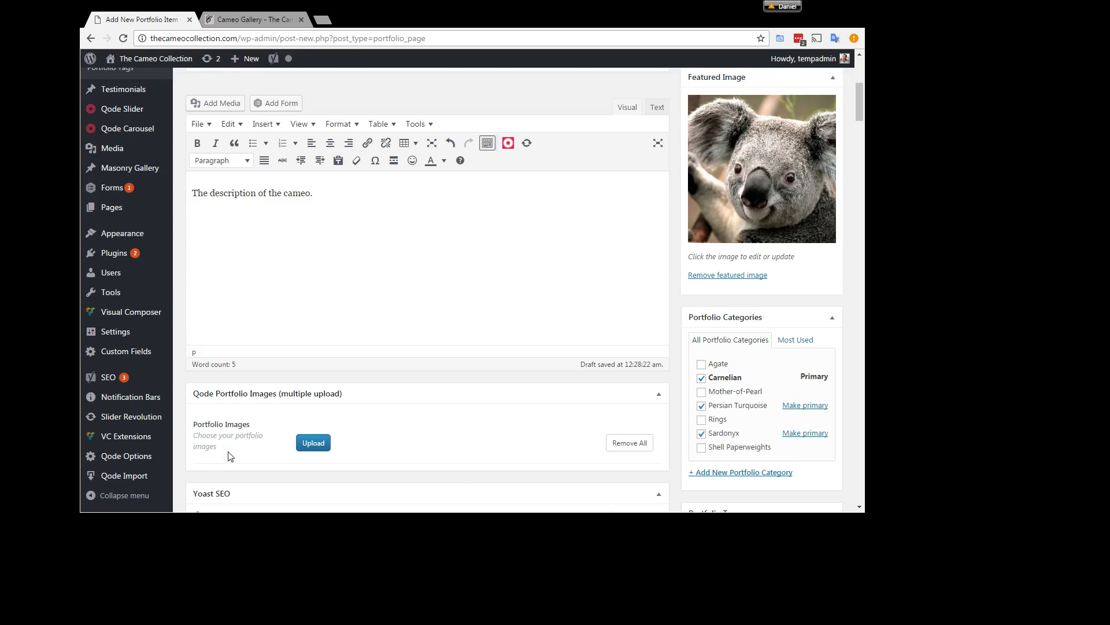
pyautogui.click(313, 447)
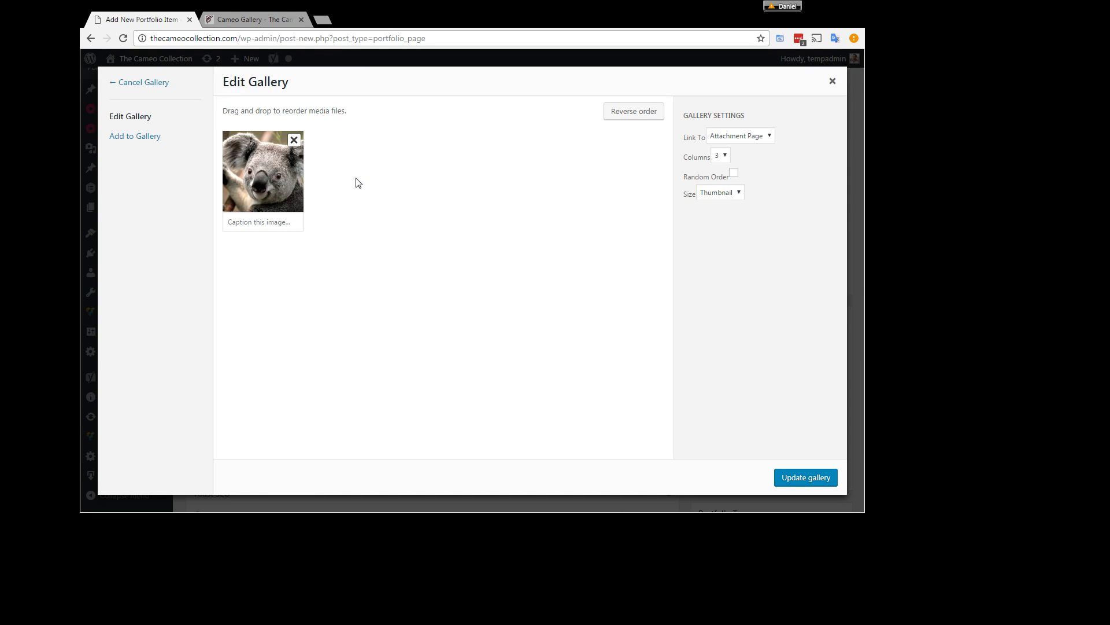
pyautogui.click(147, 142)
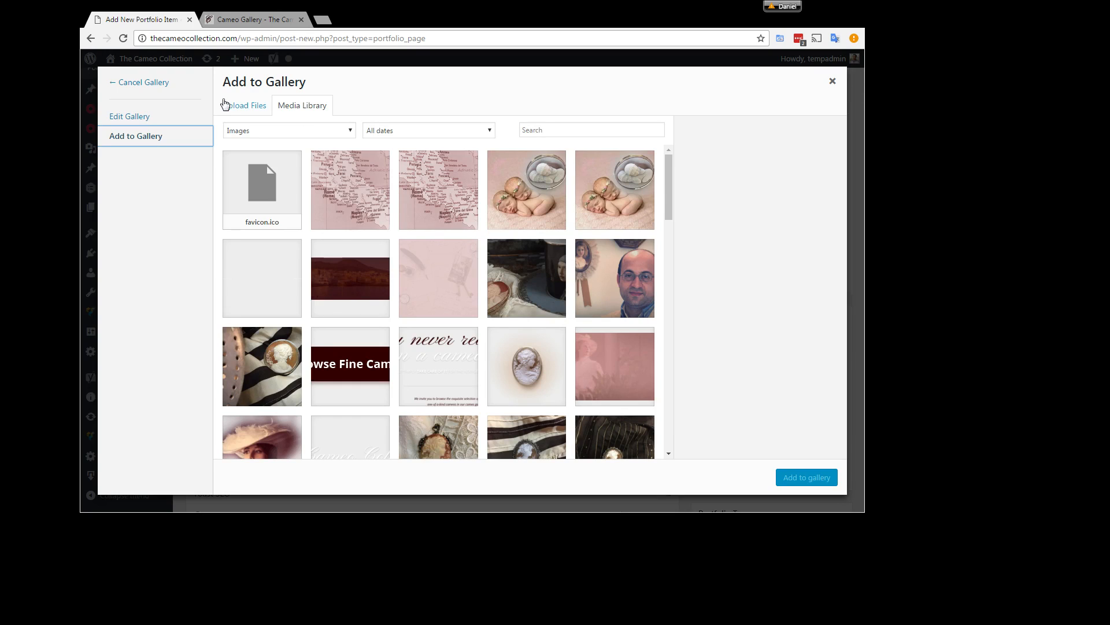
pyautogui.click(269, 111)
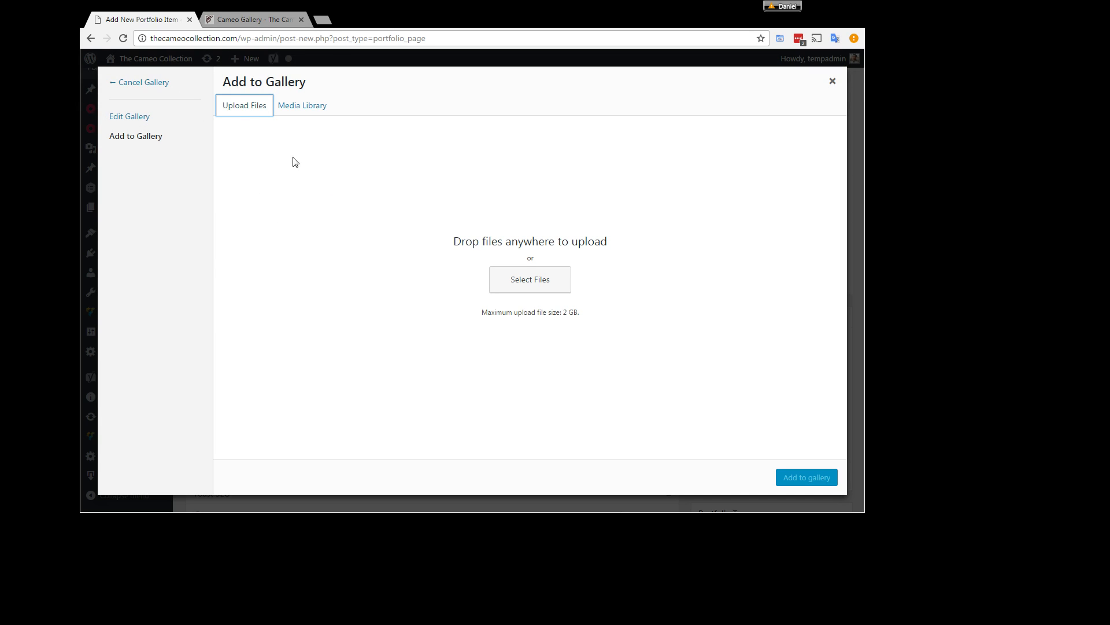
pyautogui.click(141, 116)
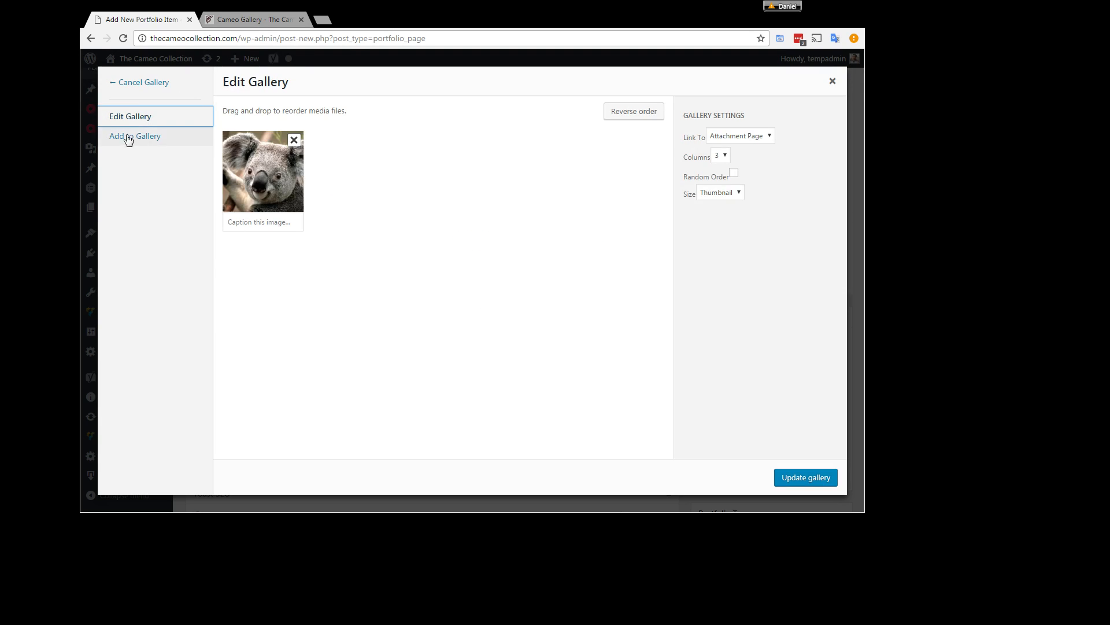
pyautogui.click(278, 208)
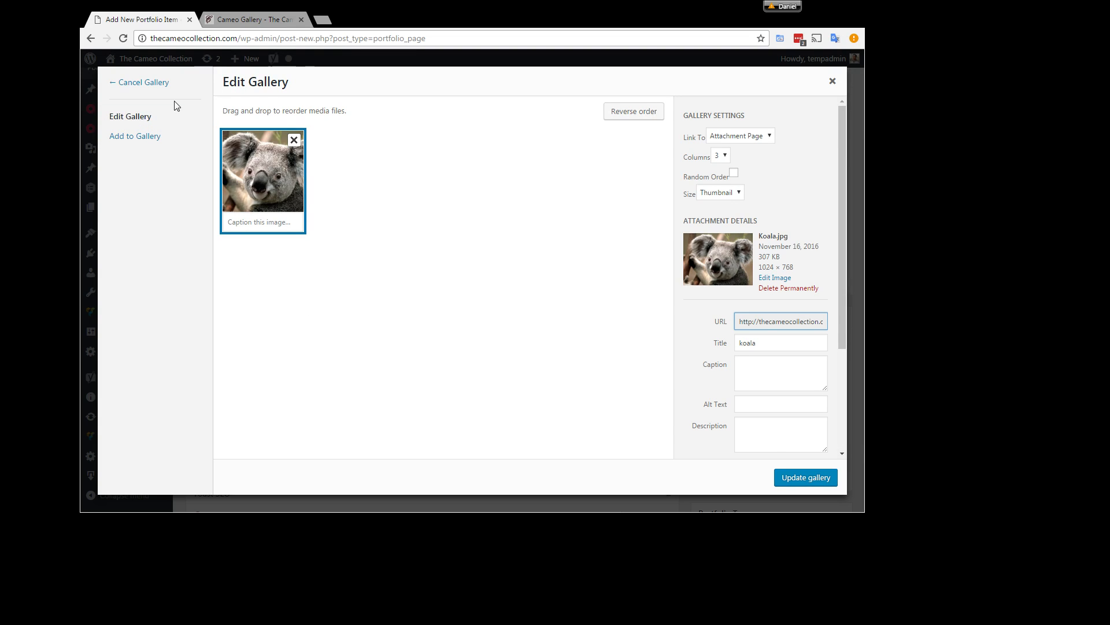
# Step: Upload Penguins.jpg and add it to the portfolio images gallery
pyautogui.click(135, 142)
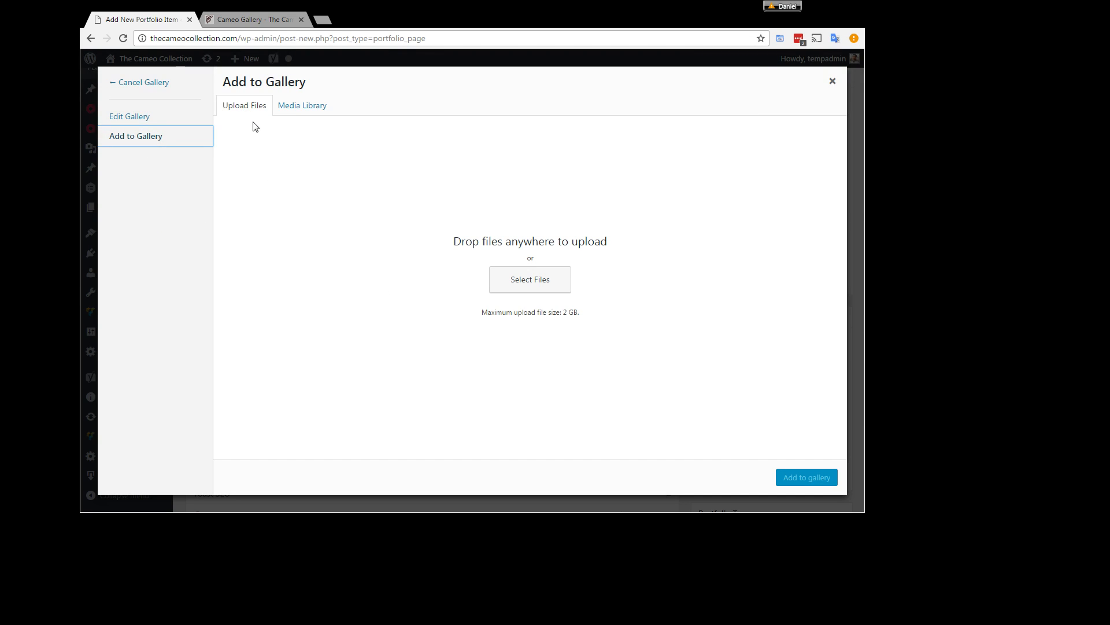
pyautogui.click(240, 110)
pyautogui.moveTo(925, 243); pyautogui.dragTo(398, 208)
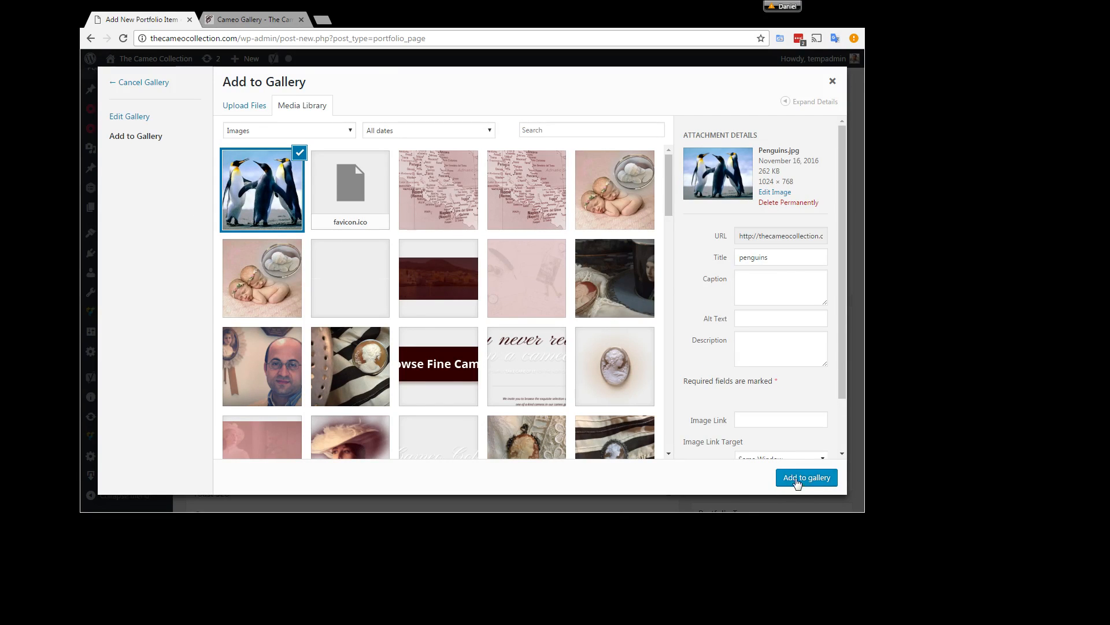
pyautogui.click(793, 478)
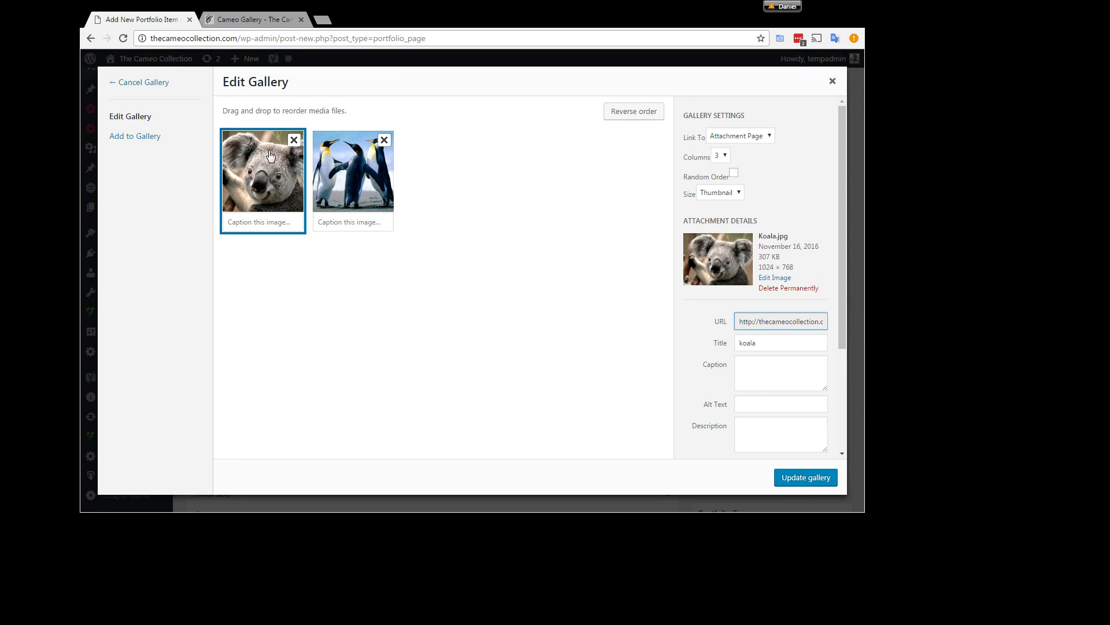
# Step: Remove the koala picture from the gallery and update the item's portfolio images
pyautogui.click(293, 141)
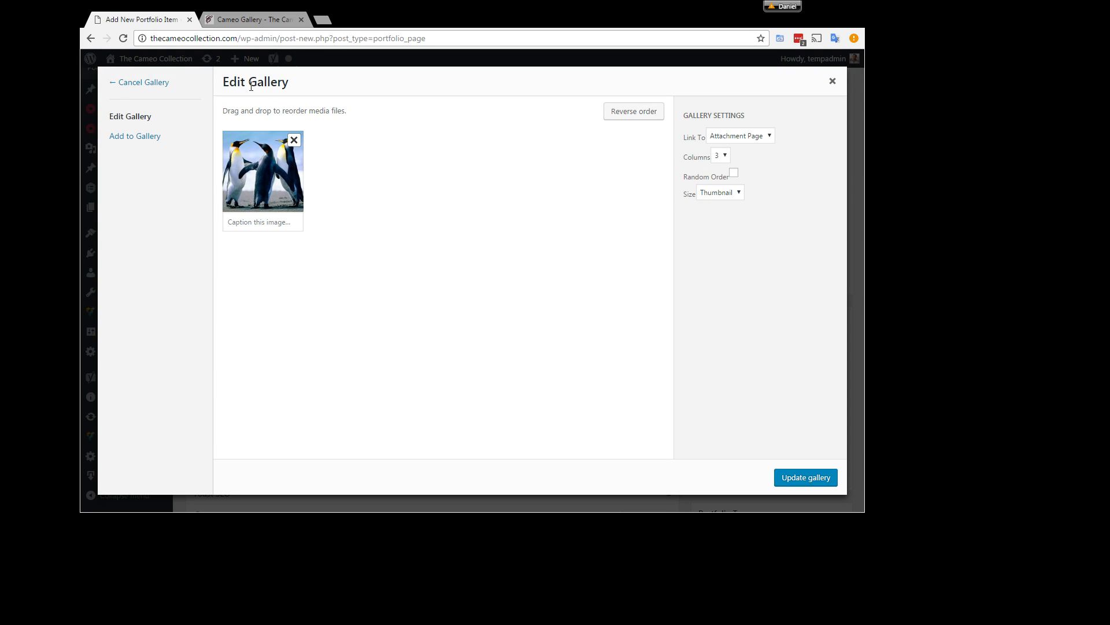
pyautogui.click(795, 482)
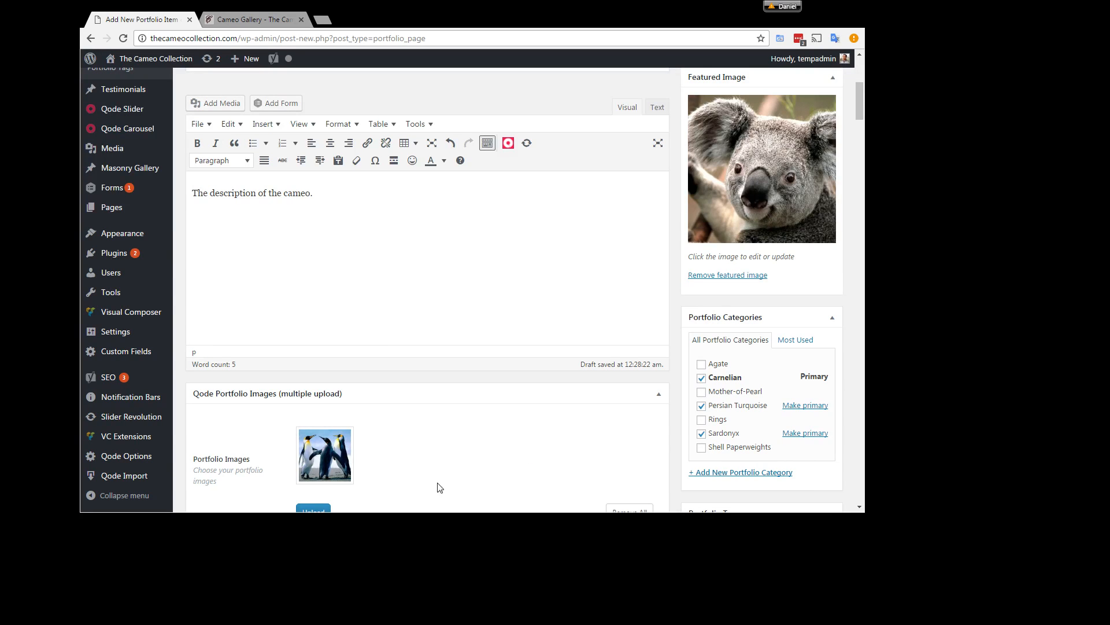
pyautogui.scroll(5, 438, 112)
pyautogui.scroll(1, 243, 152)
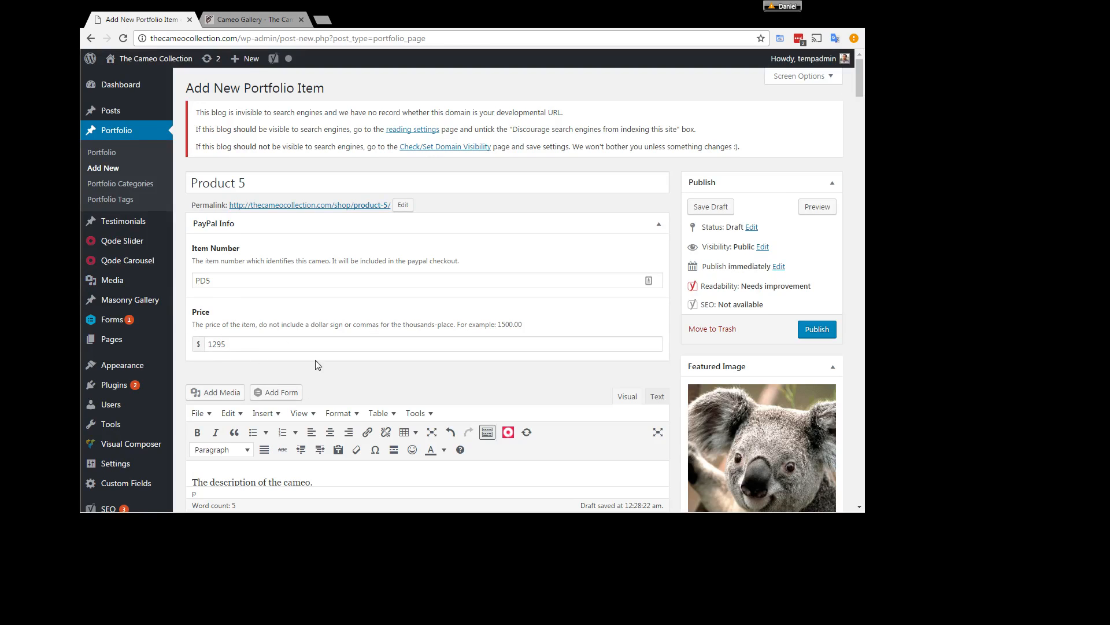
pyautogui.click(243, 346)
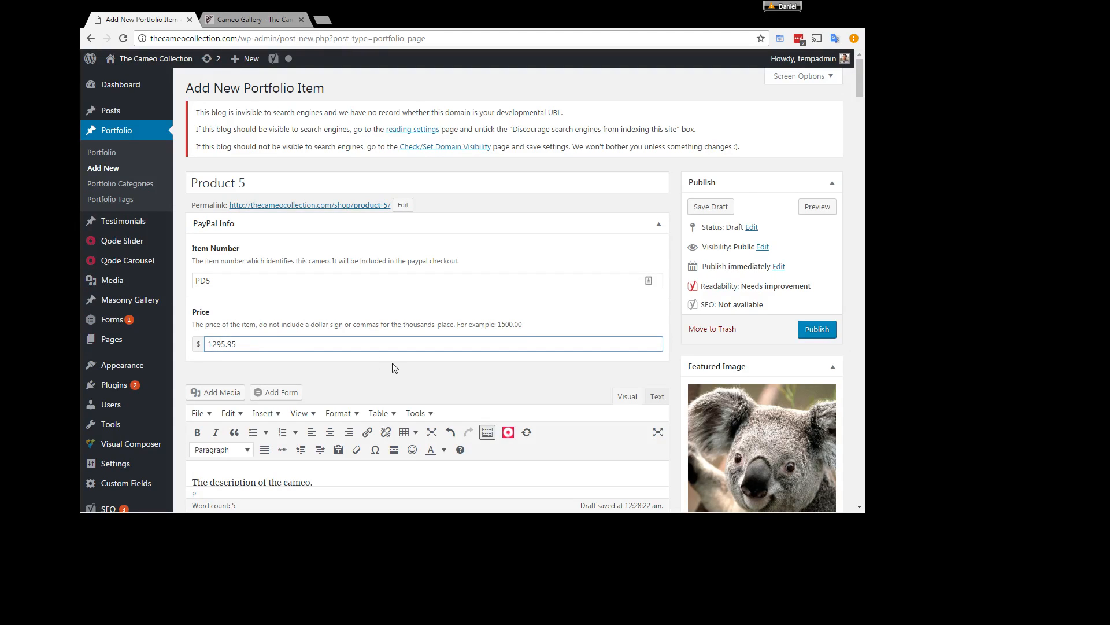
pyautogui.write(',')
pyautogui.press('BackSpace')
# Step: Review the Product 5 entry's price, description, categories and images, and publish the portfolio item
pyautogui.scroll(-1, 395, 368)
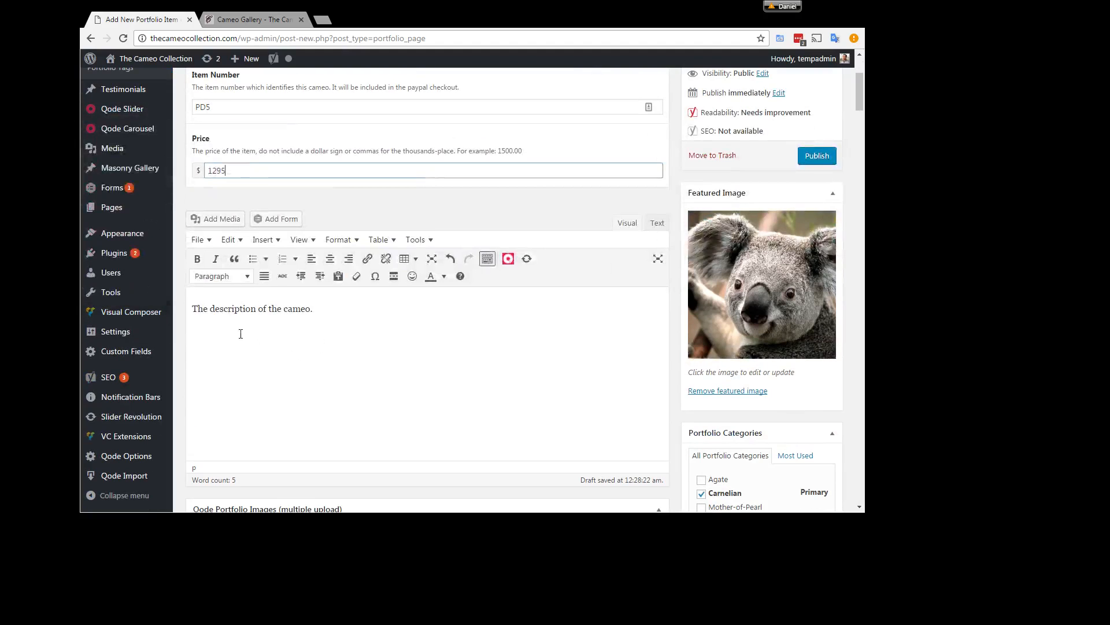
pyautogui.scroll(-1, 636, 387)
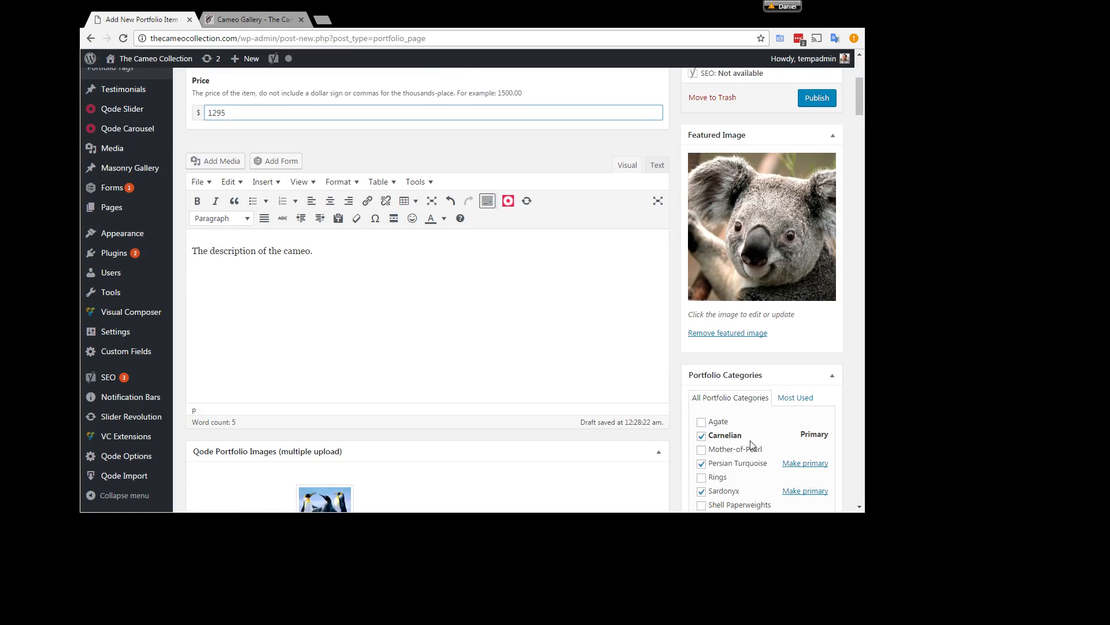
pyautogui.scroll(1, 733, 382)
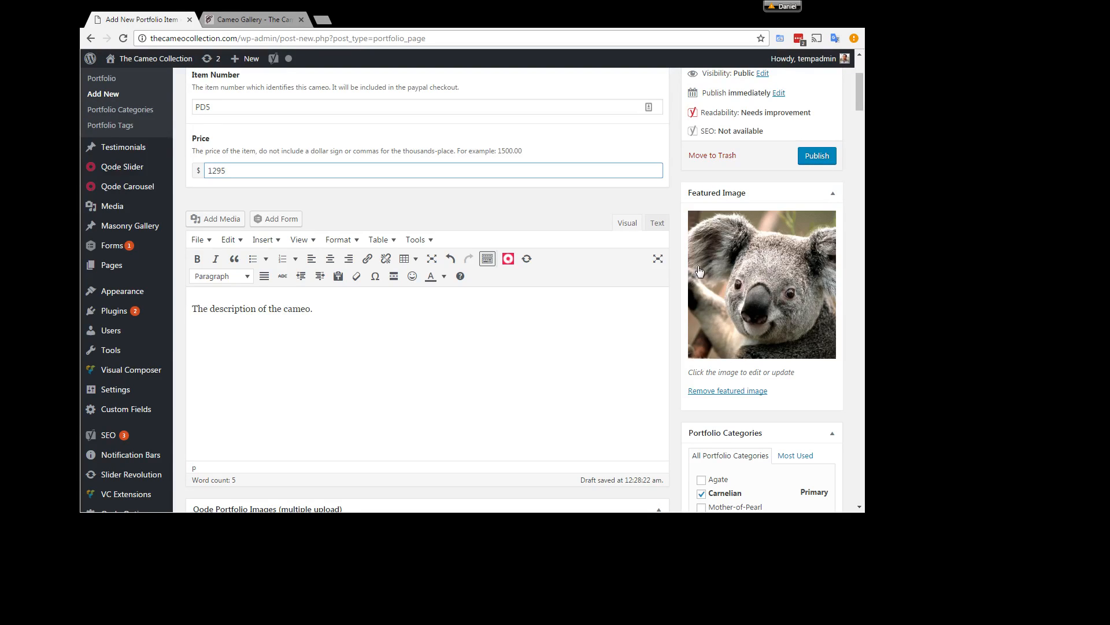
pyautogui.scroll(-3, 367, 330)
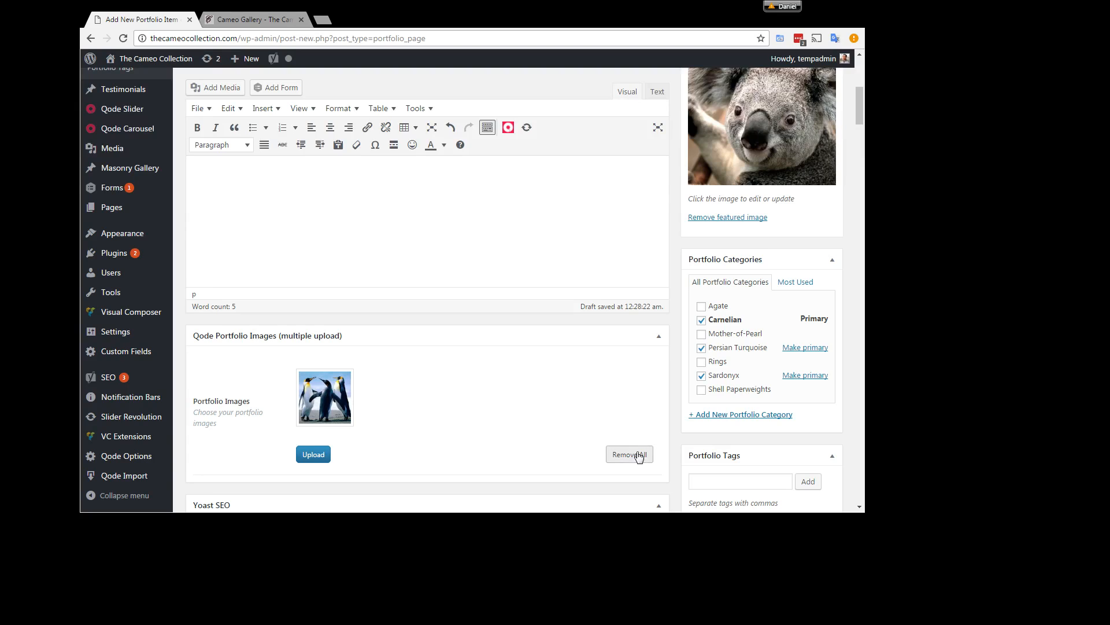
pyautogui.scroll(5, 636, 454)
pyautogui.scroll(2, 631, 452)
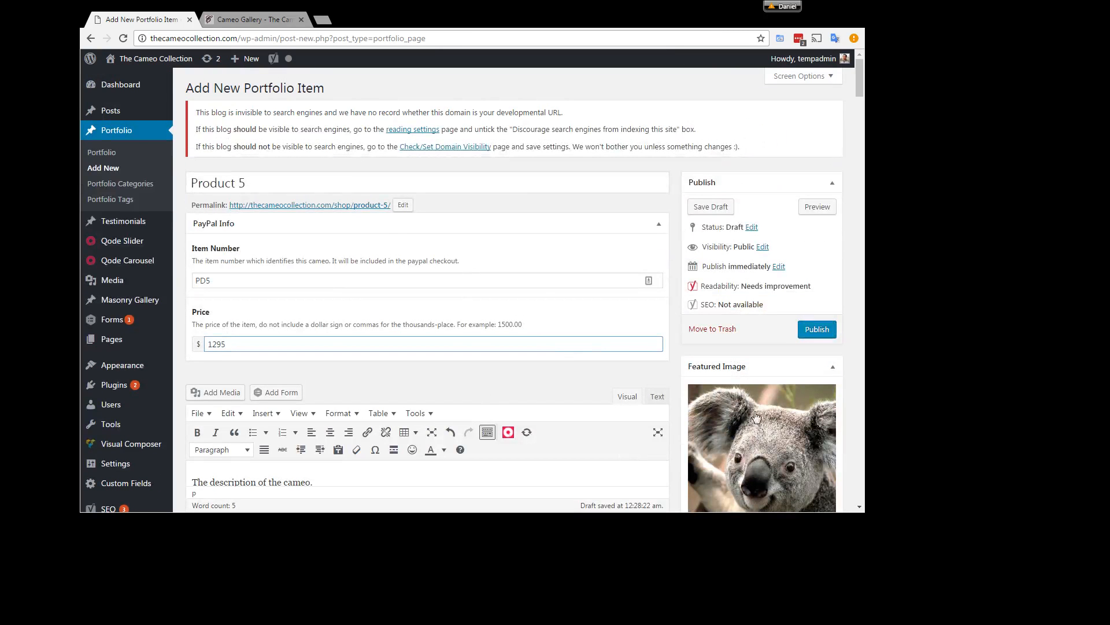
pyautogui.click(817, 331)
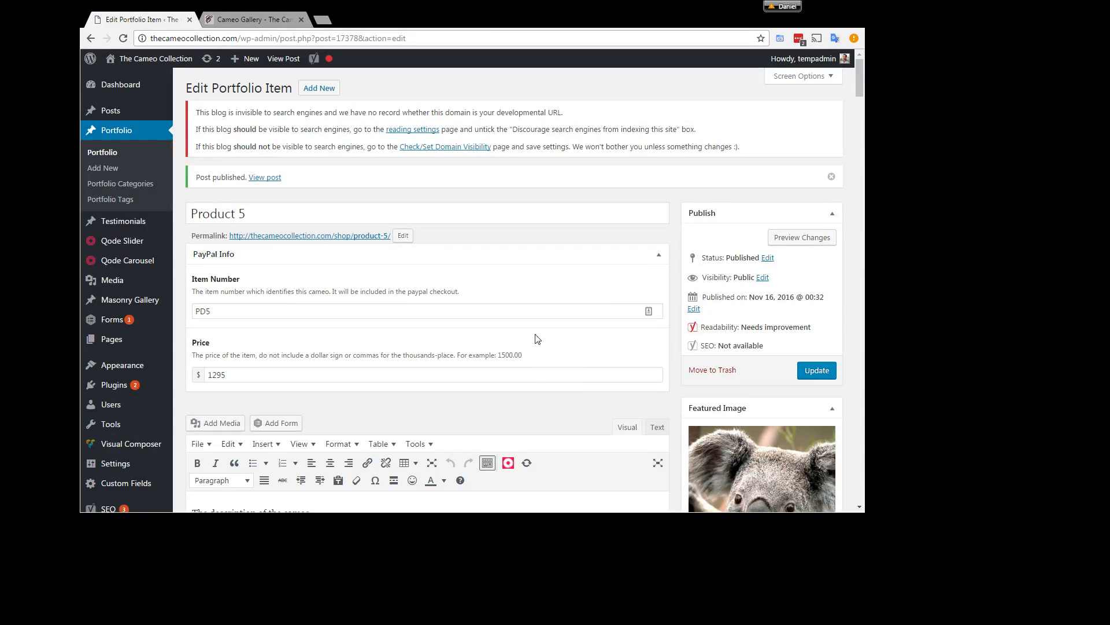
pyautogui.moveTo(282, 178); pyautogui.dragTo(196, 177)
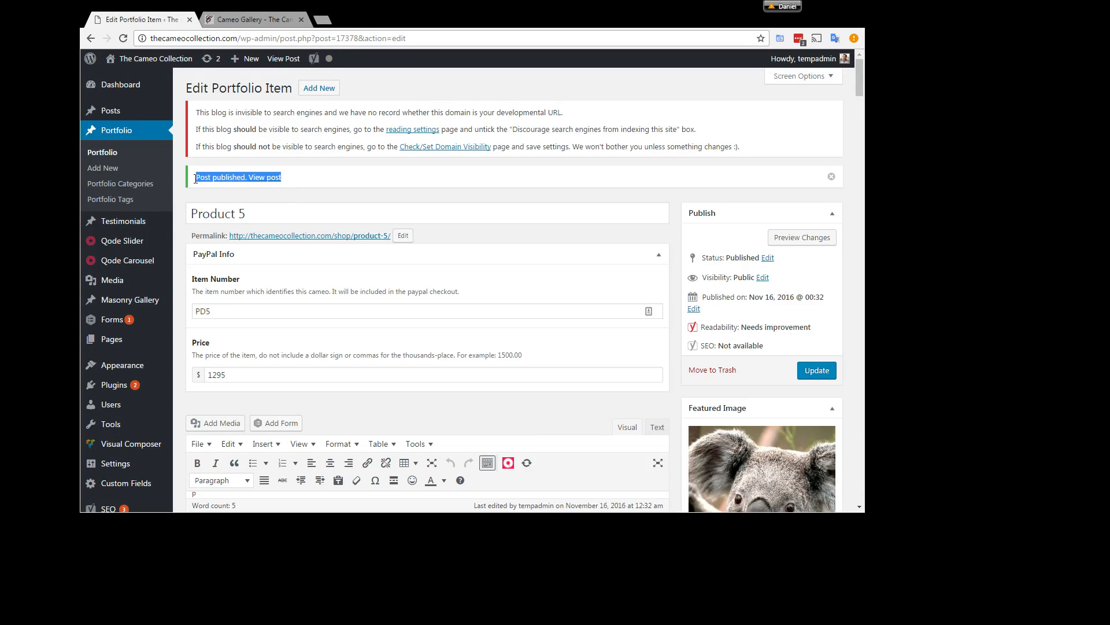
pyautogui.click(218, 173)
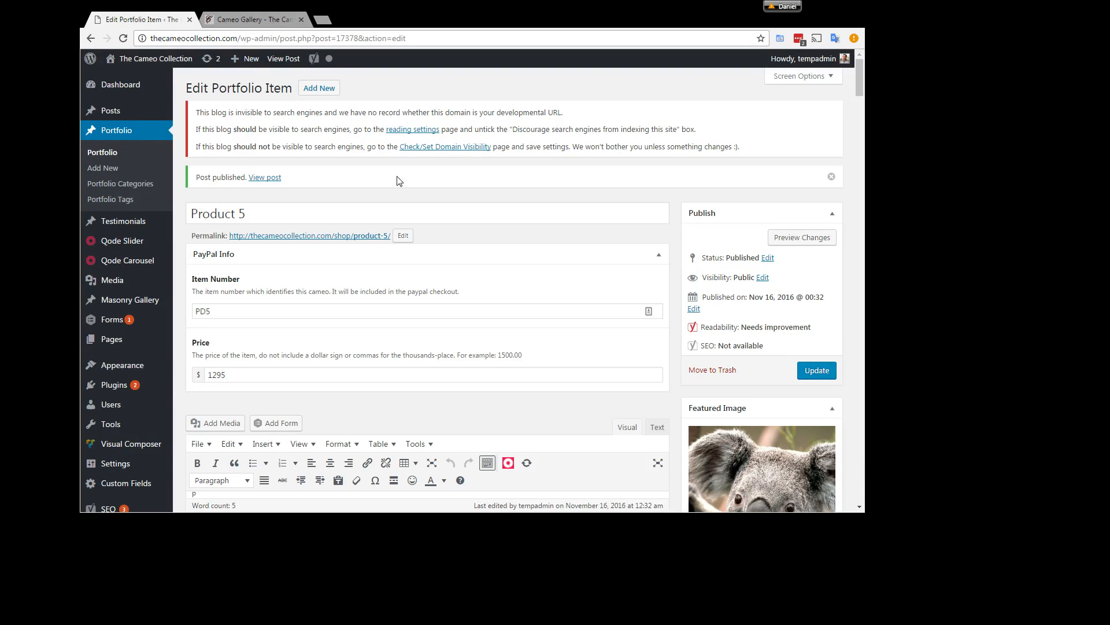
# Step: Switch to the public Cameo Shop page, reload its gallery and look for the new product among the cameos
pyautogui.click(236, 21)
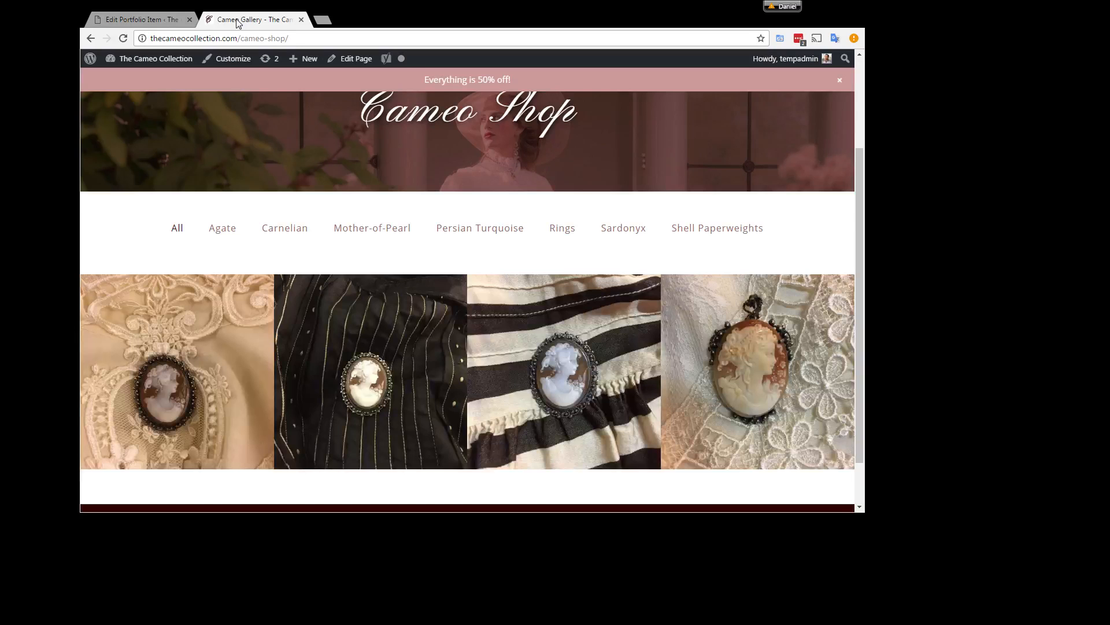
pyautogui.scroll(2, 418, 300)
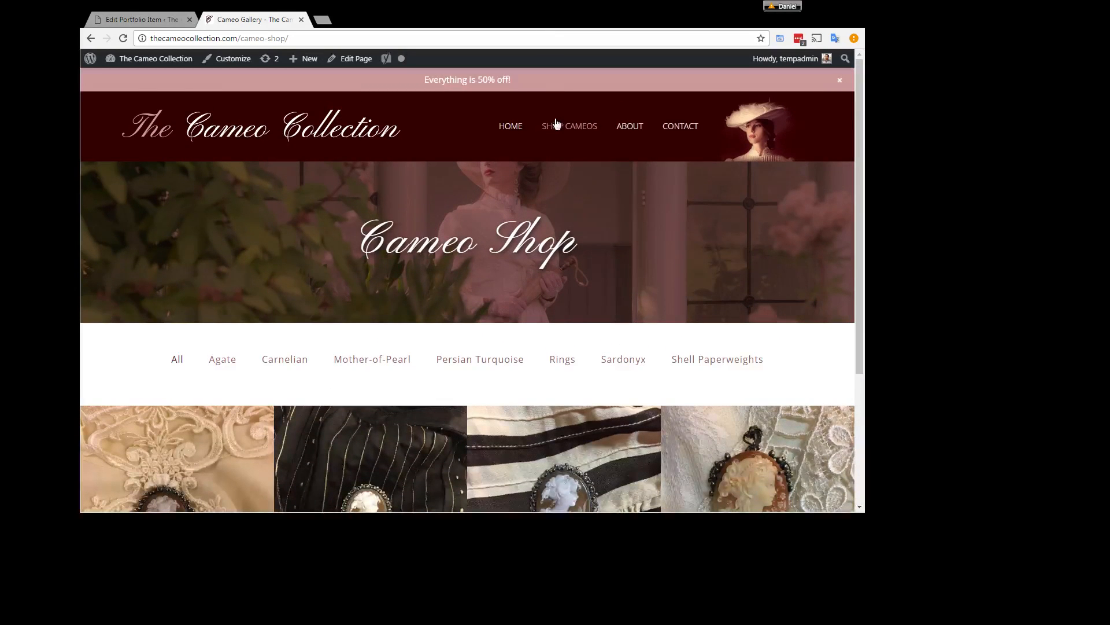
pyautogui.scroll(-3, 525, 340)
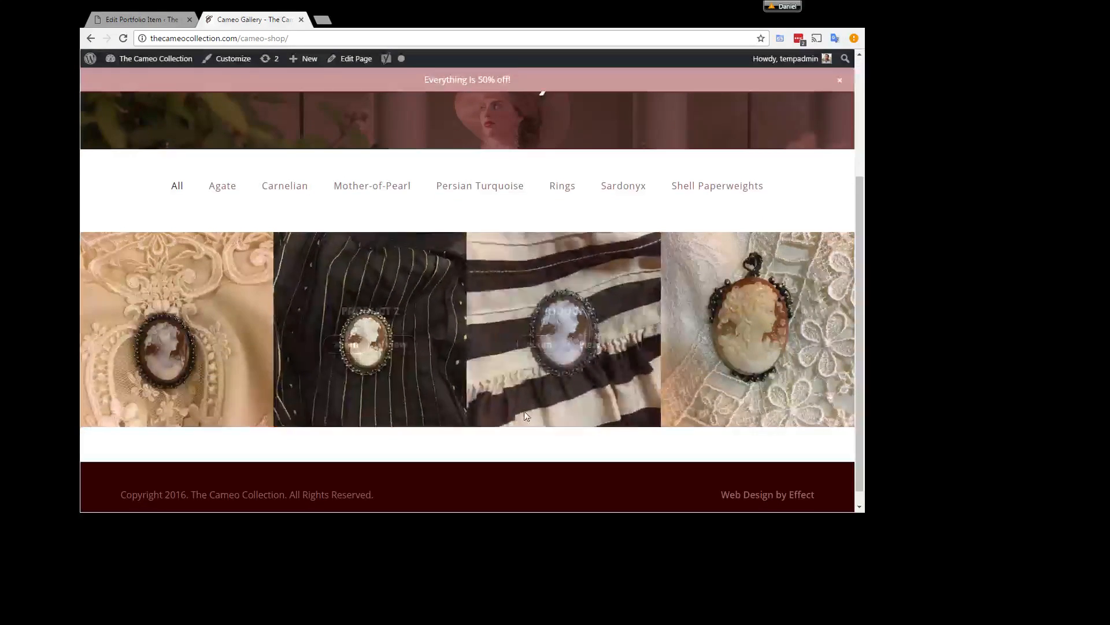
pyautogui.scroll(3, 380, 258)
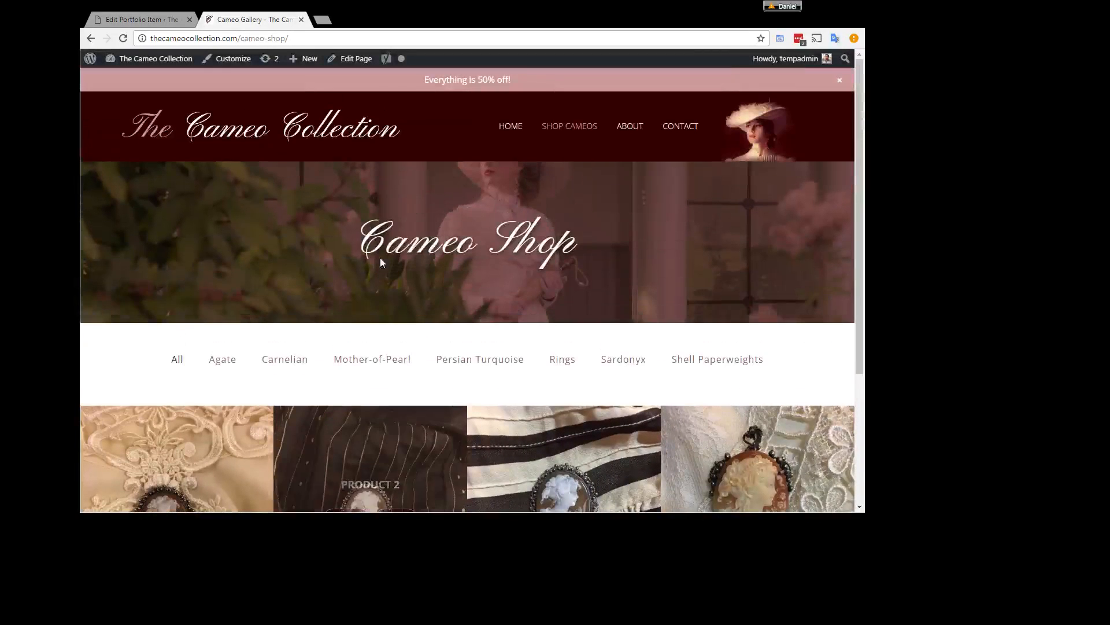
pyautogui.click(577, 129)
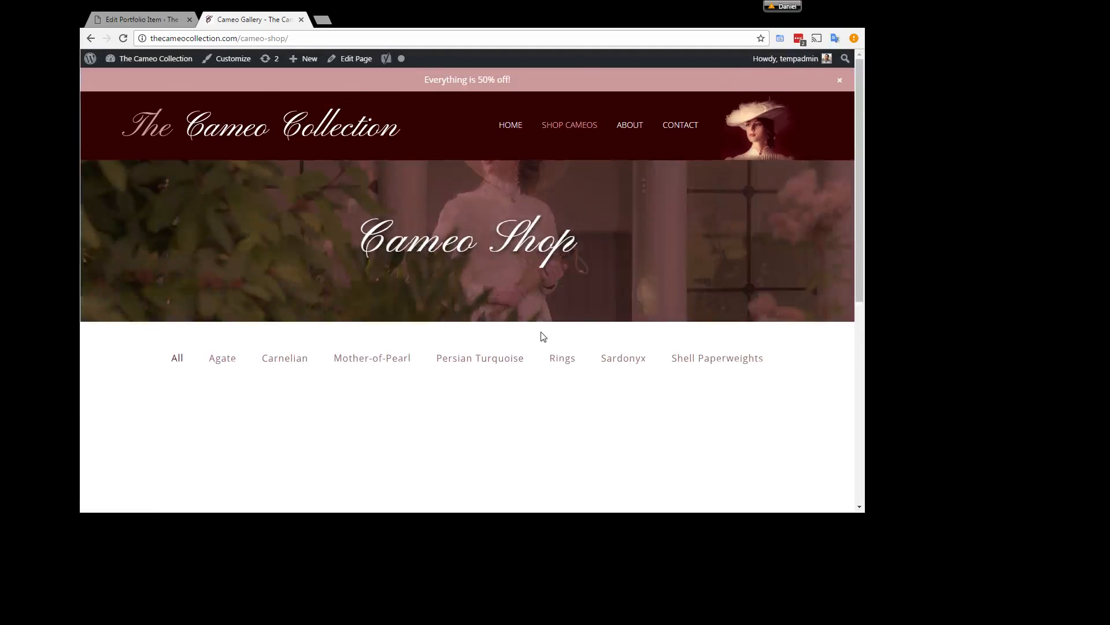
pyautogui.scroll(-1, 544, 336)
pyautogui.scroll(-5, 544, 337)
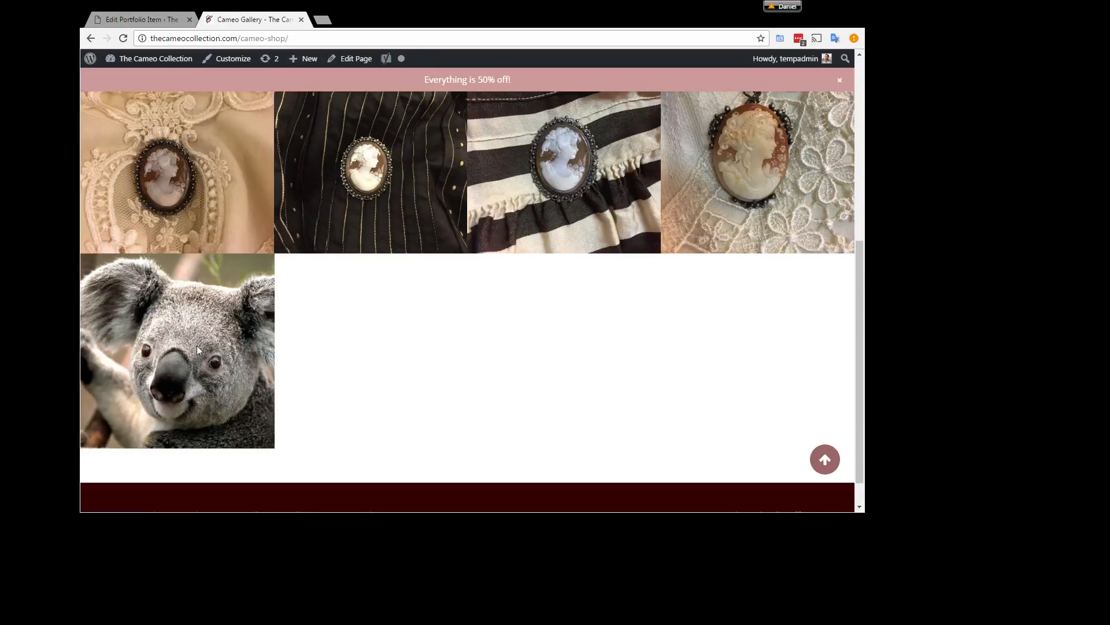
# Step: Open Product 5's page from the shop gallery and review its image and purchase details
pyautogui.moveTo(197, 345)
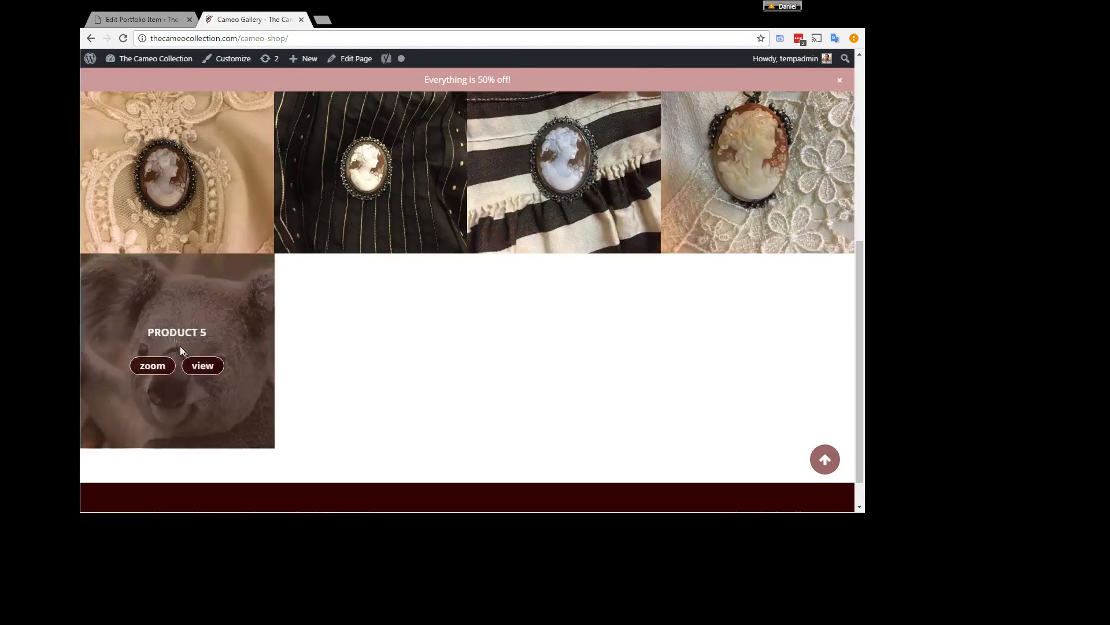
pyautogui.click(206, 367)
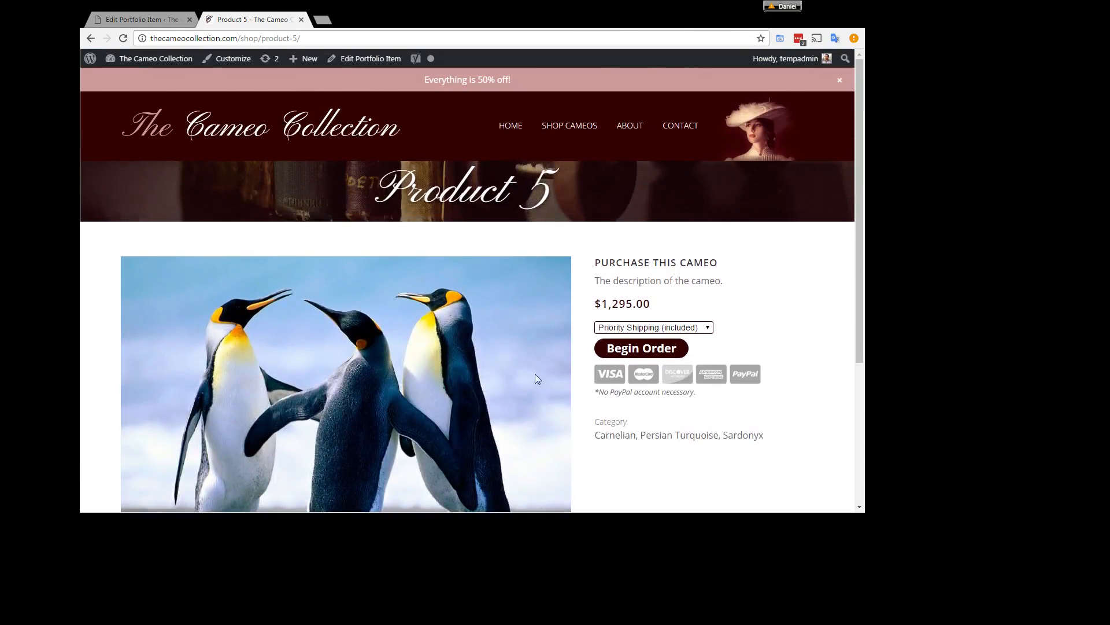
pyautogui.scroll(-2, 616, 466)
pyautogui.scroll(-1, 616, 467)
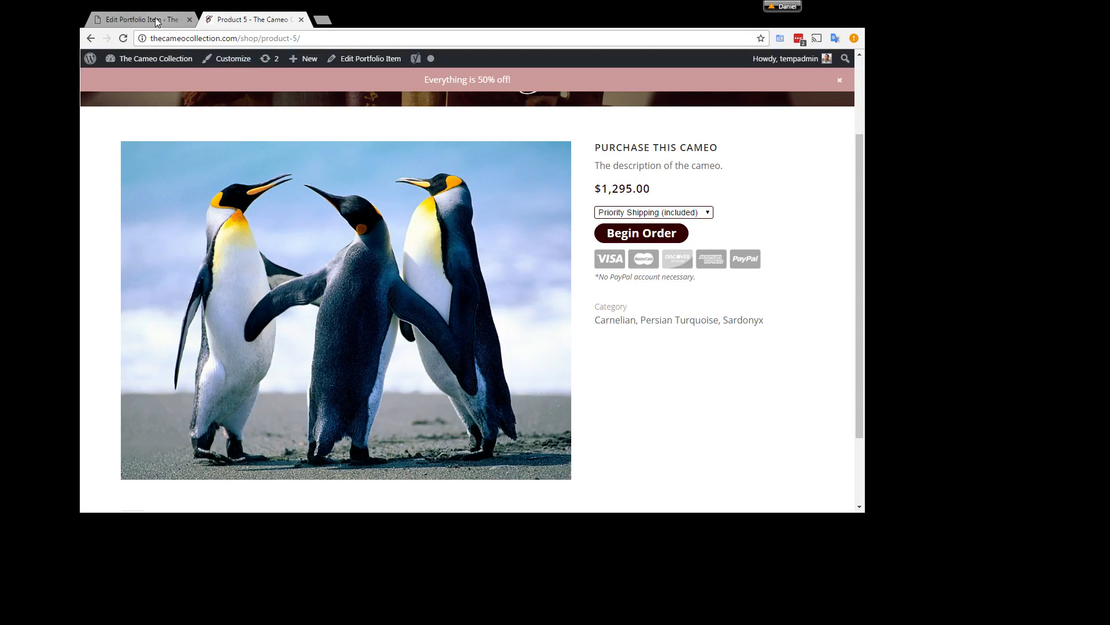
# Step: Return to editing Product 5, add Koala.jpg from the media library to its portfolio images gallery, and update the item
pyautogui.click(120, 23)
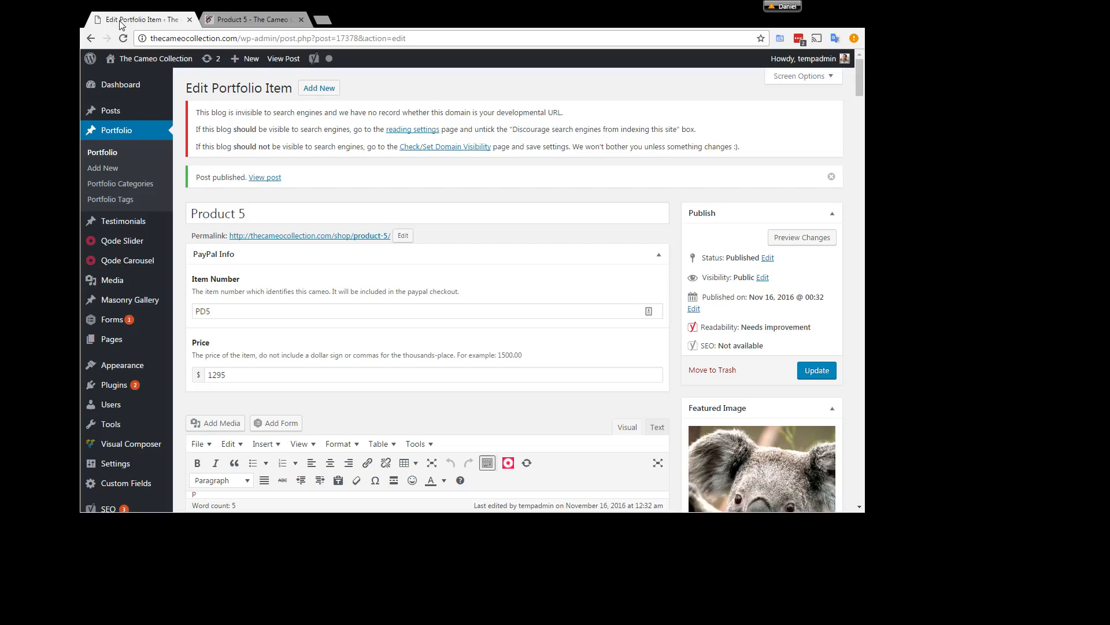
pyautogui.scroll(-3, 763, 336)
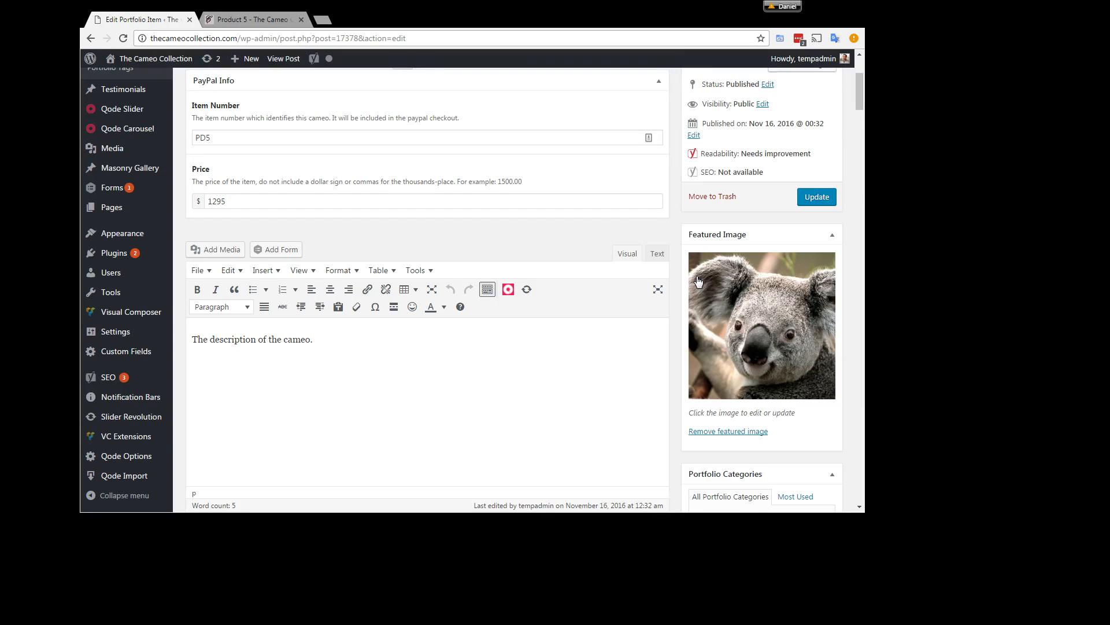
pyautogui.scroll(-3, 698, 281)
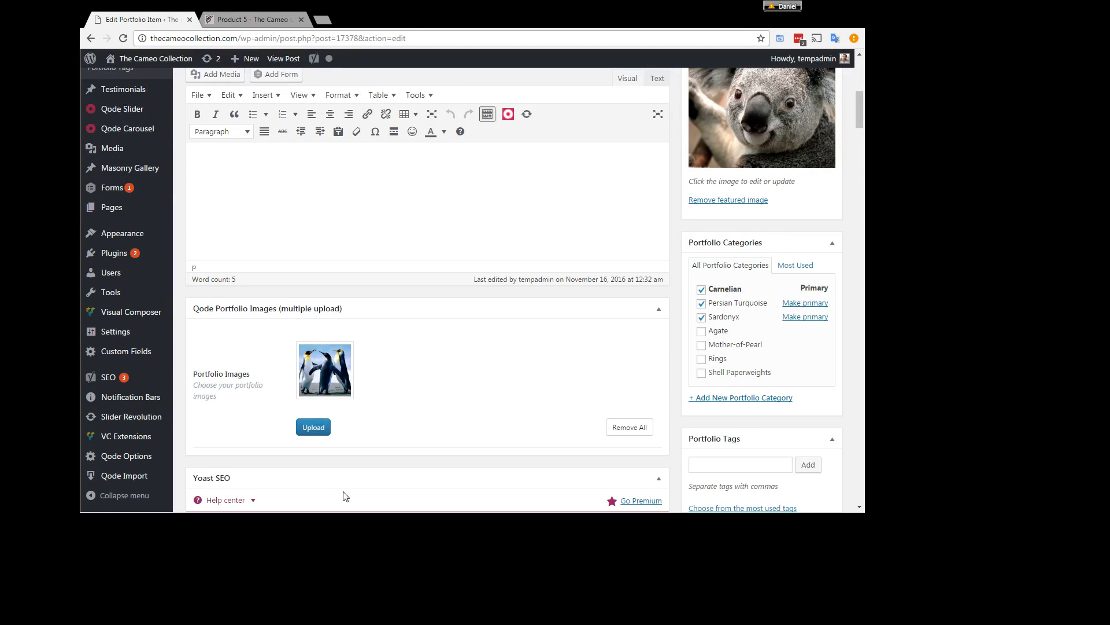
pyautogui.click(313, 427)
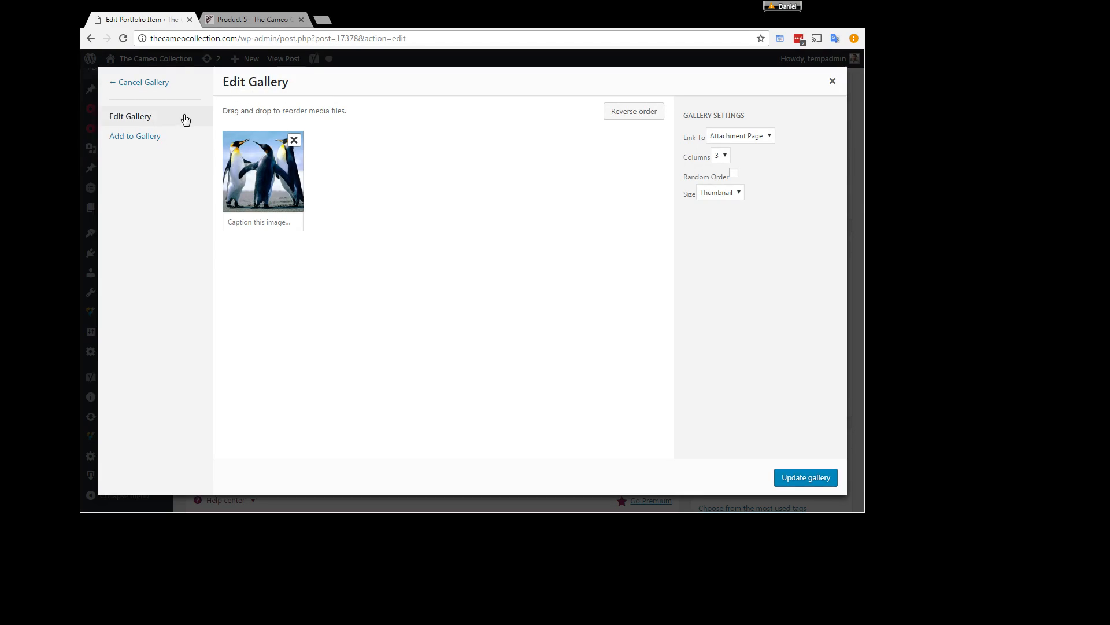
pyautogui.click(135, 136)
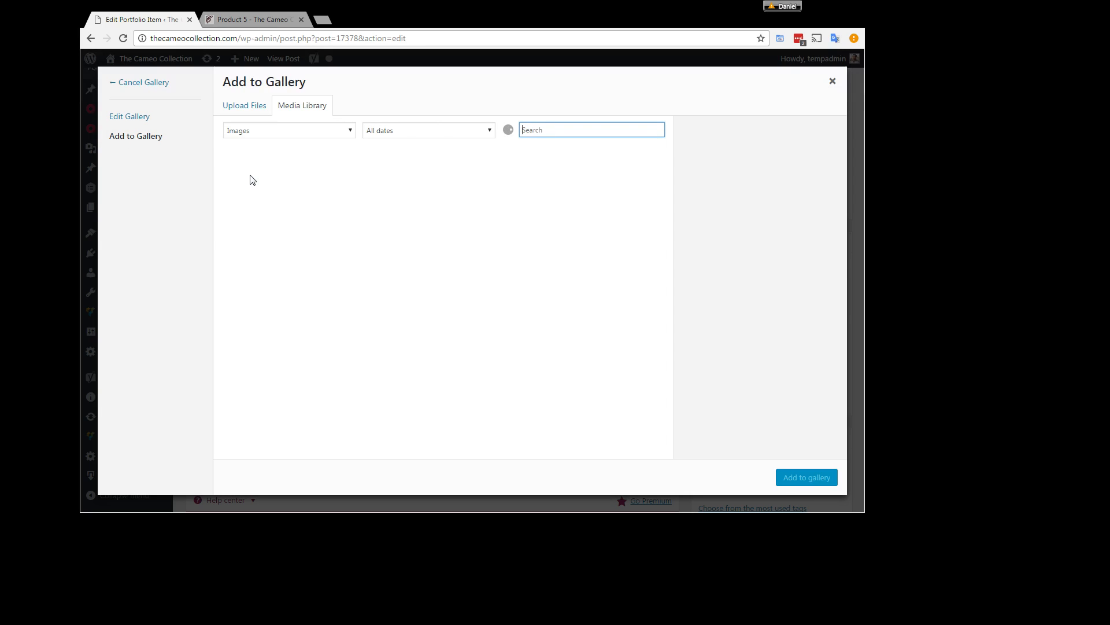
pyautogui.click(253, 178)
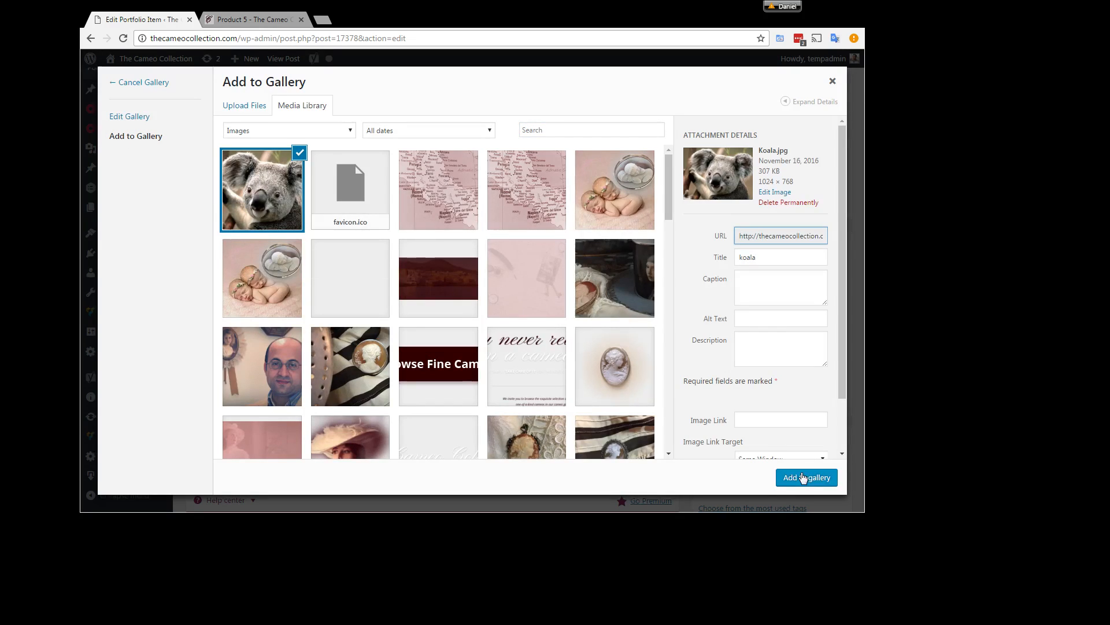
pyautogui.click(807, 477)
pyautogui.click(808, 478)
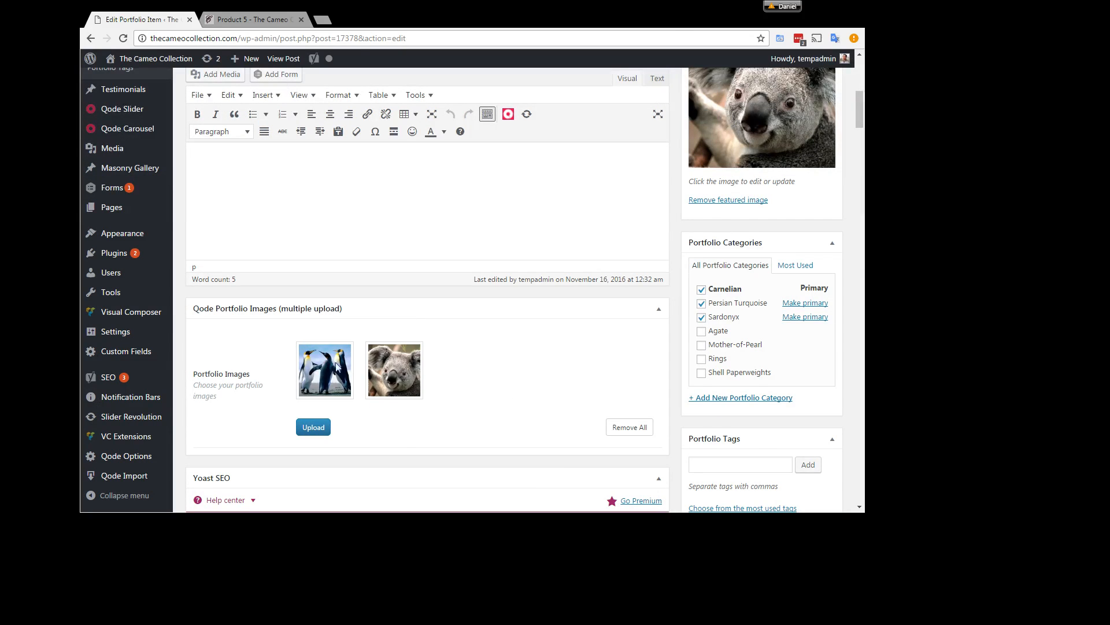
pyautogui.scroll(4, 860, 268)
pyautogui.click(817, 255)
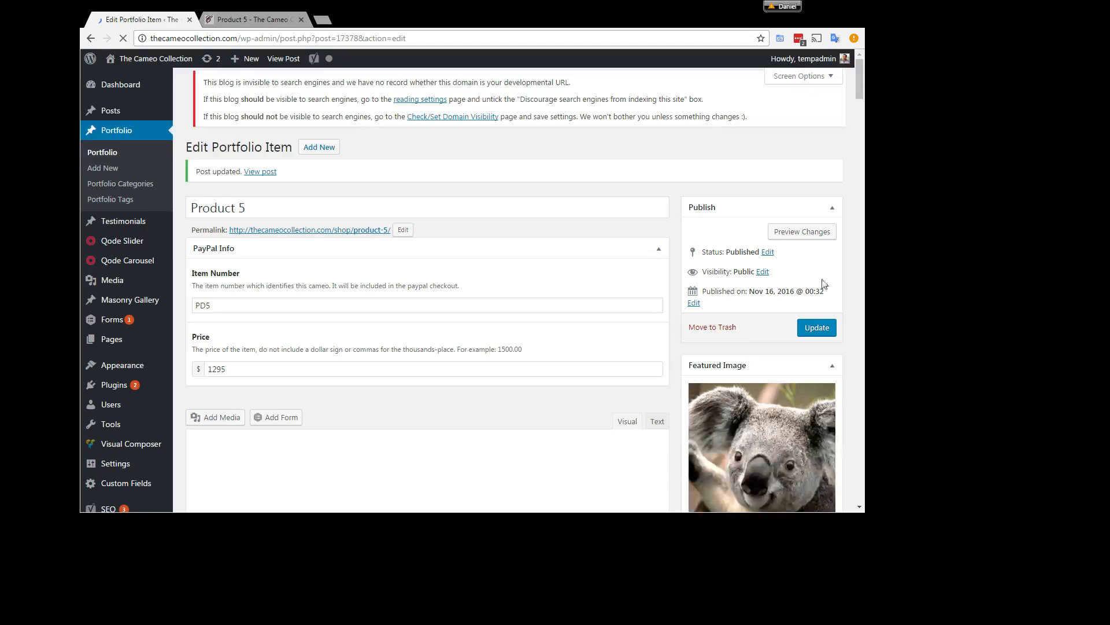
# Step: Reload Product 5's public page and check the gallery images shown on it
pyautogui.click(266, 20)
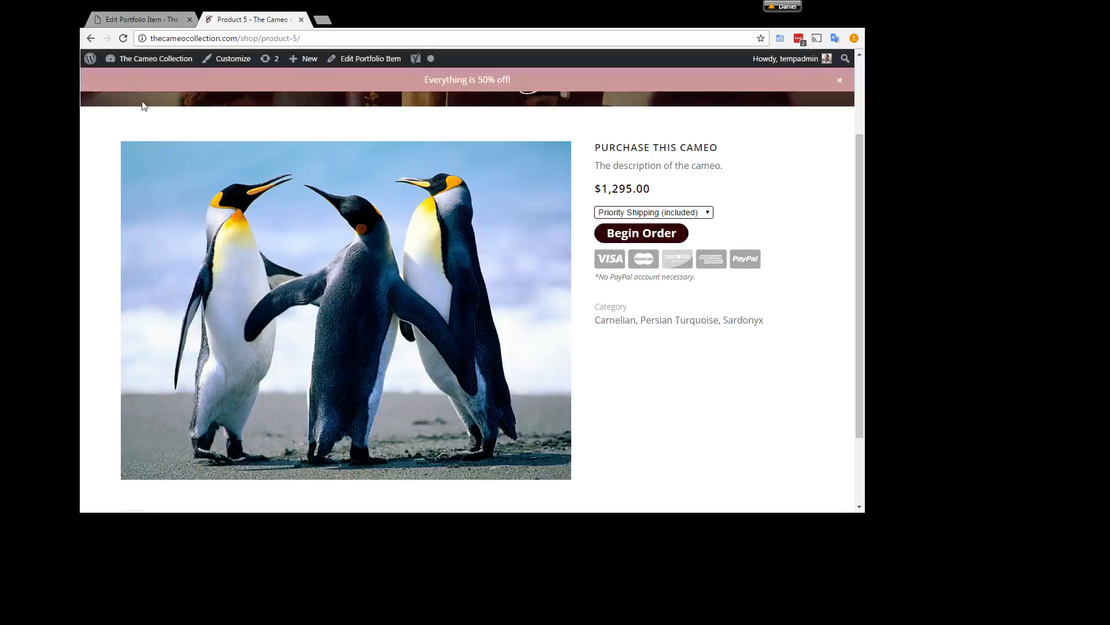
pyautogui.click(123, 39)
pyautogui.scroll(-1, 724, 454)
pyautogui.scroll(1, 711, 446)
pyautogui.scroll(-3, 669, 400)
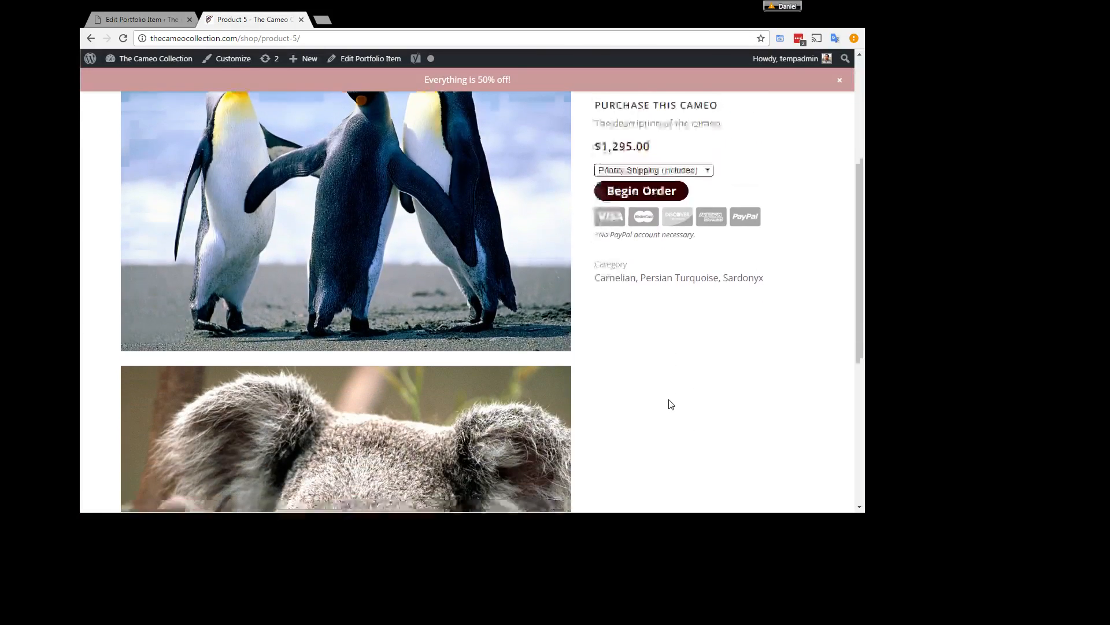
pyautogui.scroll(-5, 671, 404)
pyautogui.scroll(1, 671, 404)
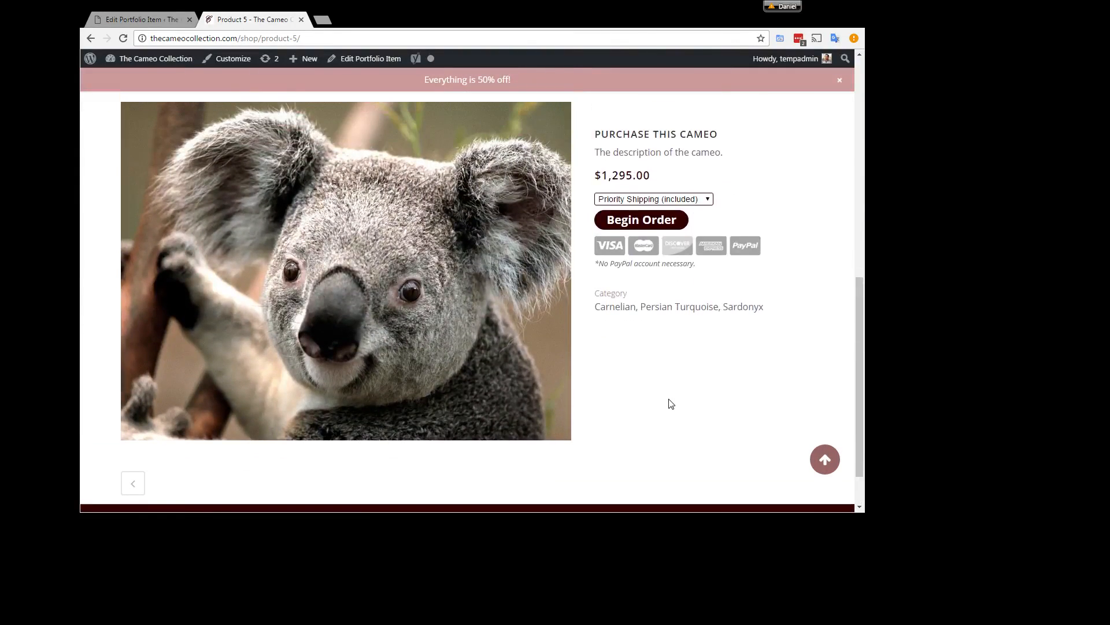
pyautogui.scroll(8, 671, 404)
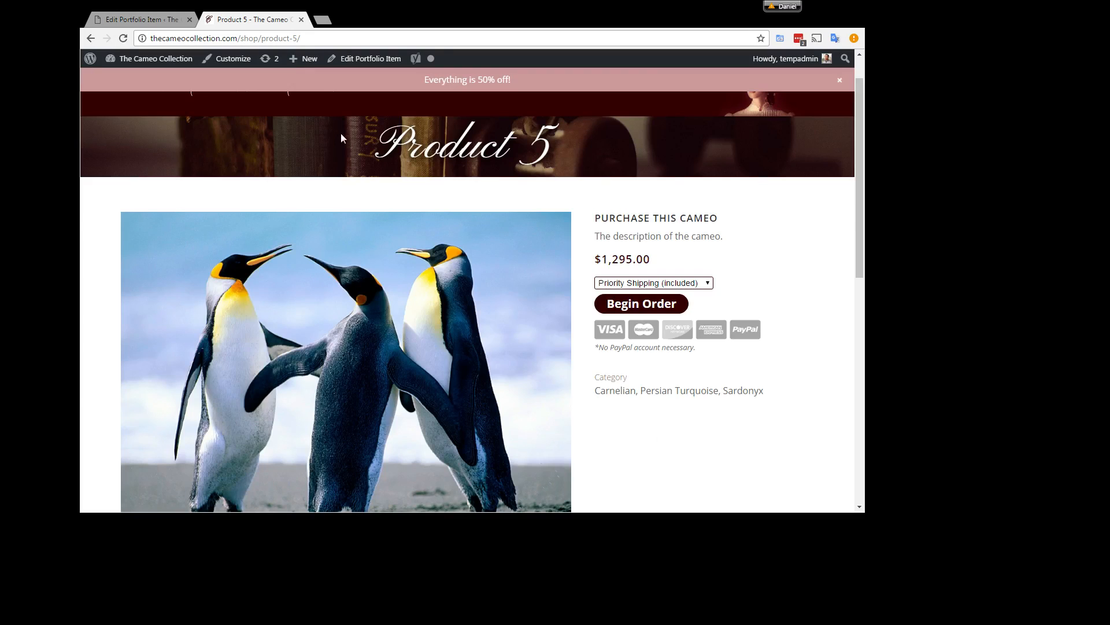
# Step: Check the title, description and price on Product 5's public page by highlighting each text
pyautogui.moveTo(391, 140); pyautogui.dragTo(566, 165)
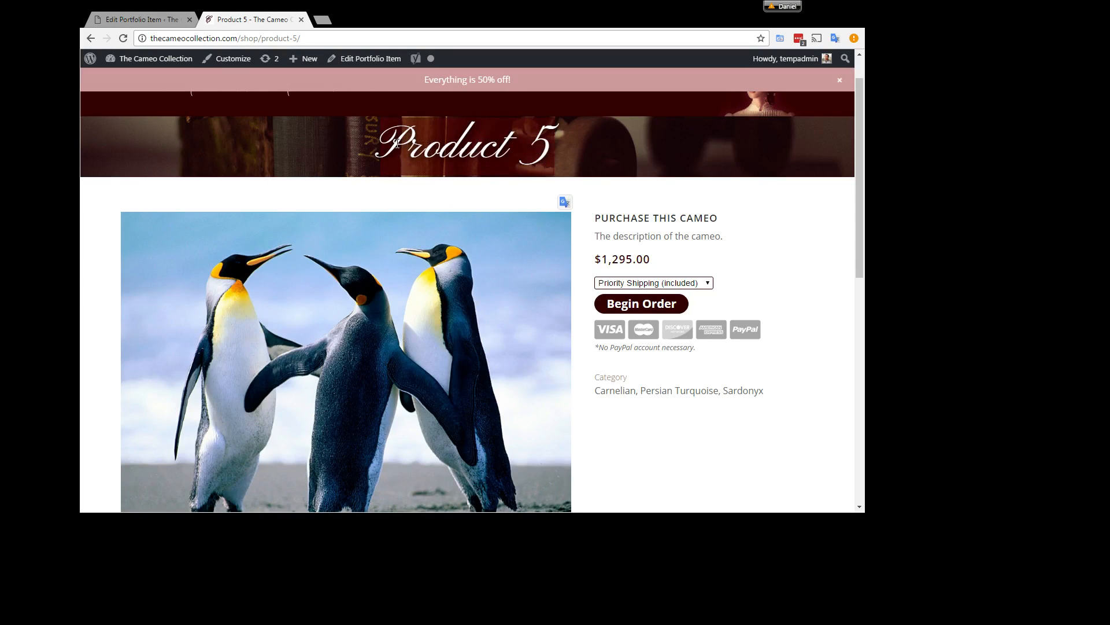
pyautogui.moveTo(382, 143); pyautogui.dragTo(560, 157)
pyautogui.click(624, 225)
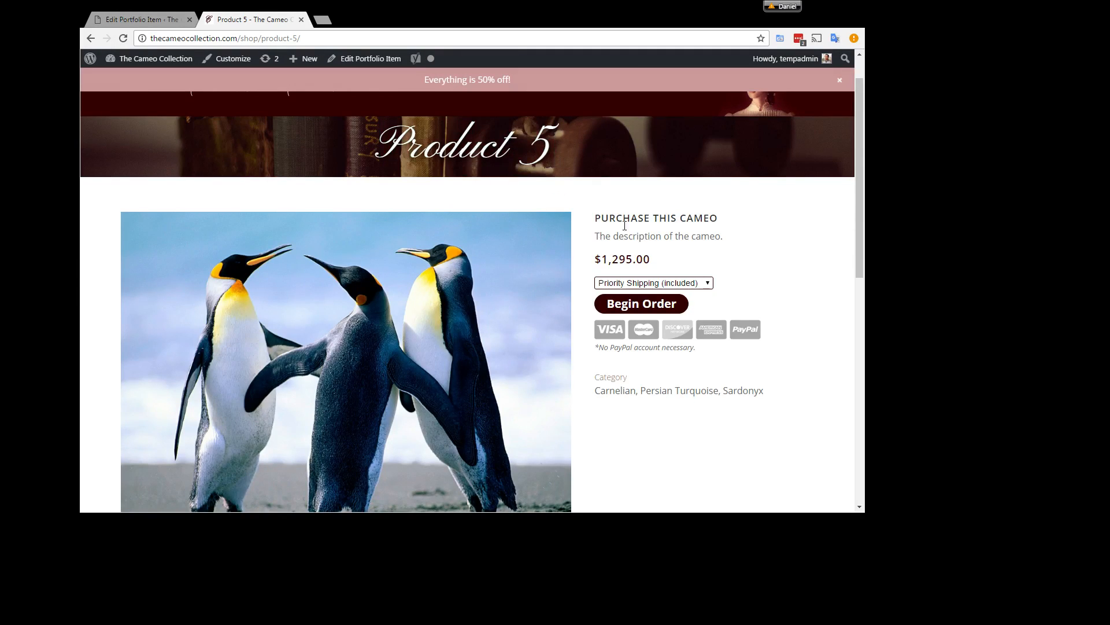
pyautogui.moveTo(596, 237); pyautogui.dragTo(728, 239)
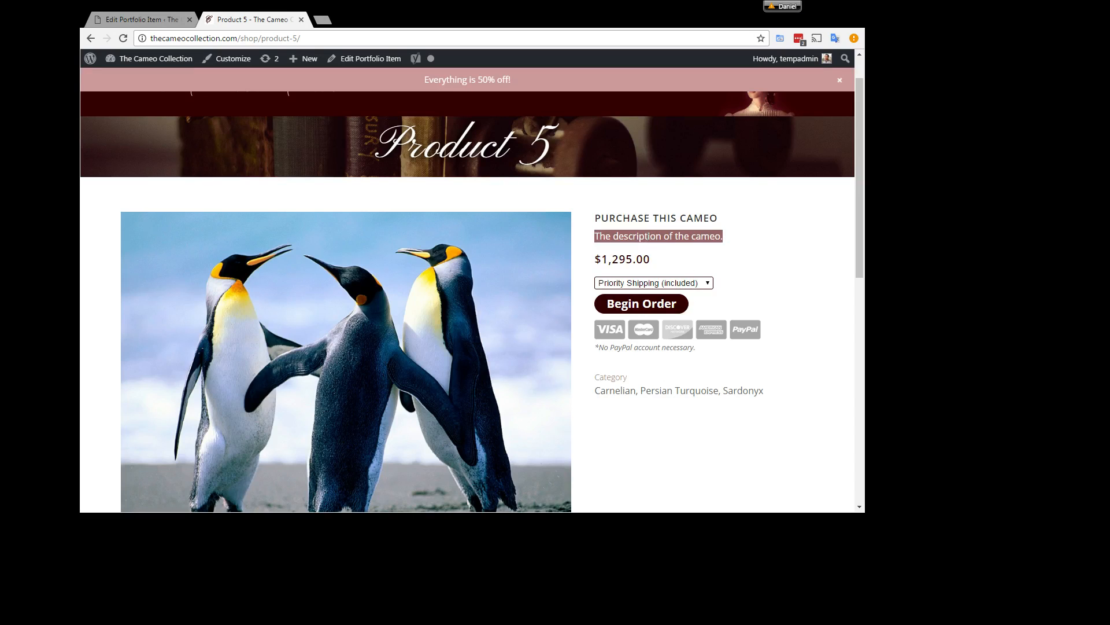
pyautogui.click(632, 250)
pyautogui.moveTo(594, 259); pyautogui.dragTo(655, 262)
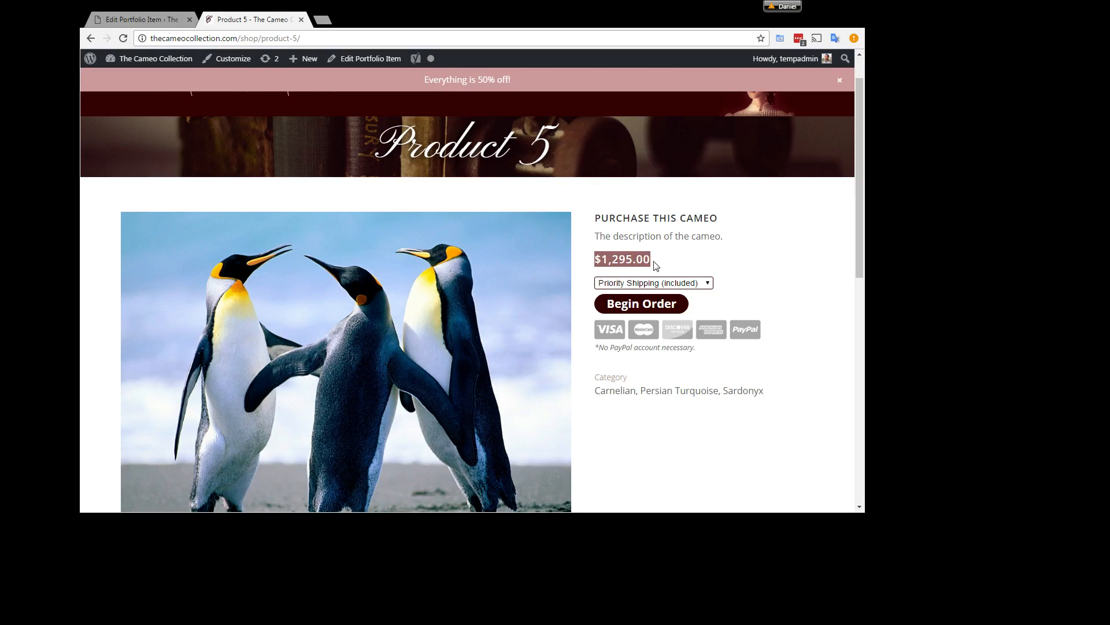
pyautogui.click(624, 257)
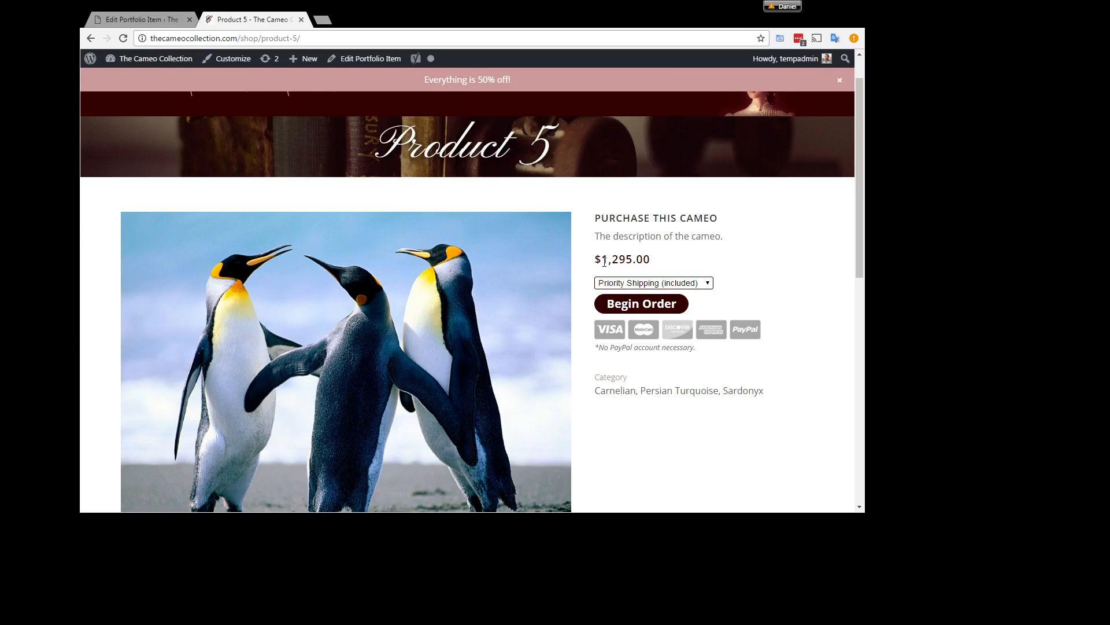
# Step: Check the price, description, shipping selection and PayPal account note on Product 5's public page
pyautogui.moveTo(602, 262)
pyautogui.mouseDown()
pyautogui.moveTo(613, 262)
pyautogui.moveTo(588, 264)
pyautogui.mouseUp()
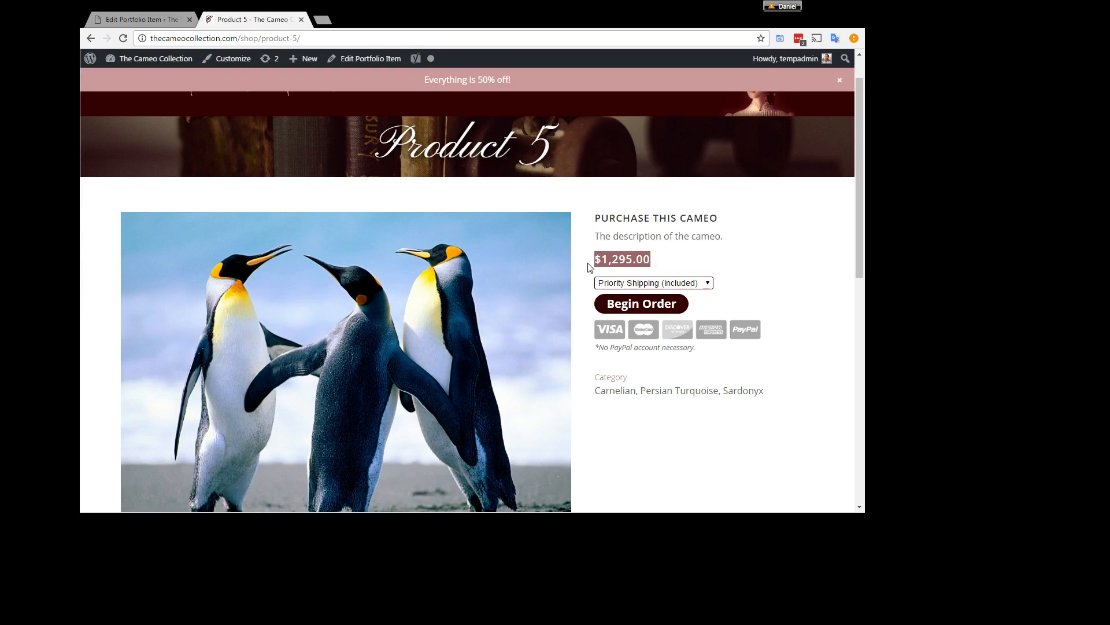
pyautogui.click(697, 237)
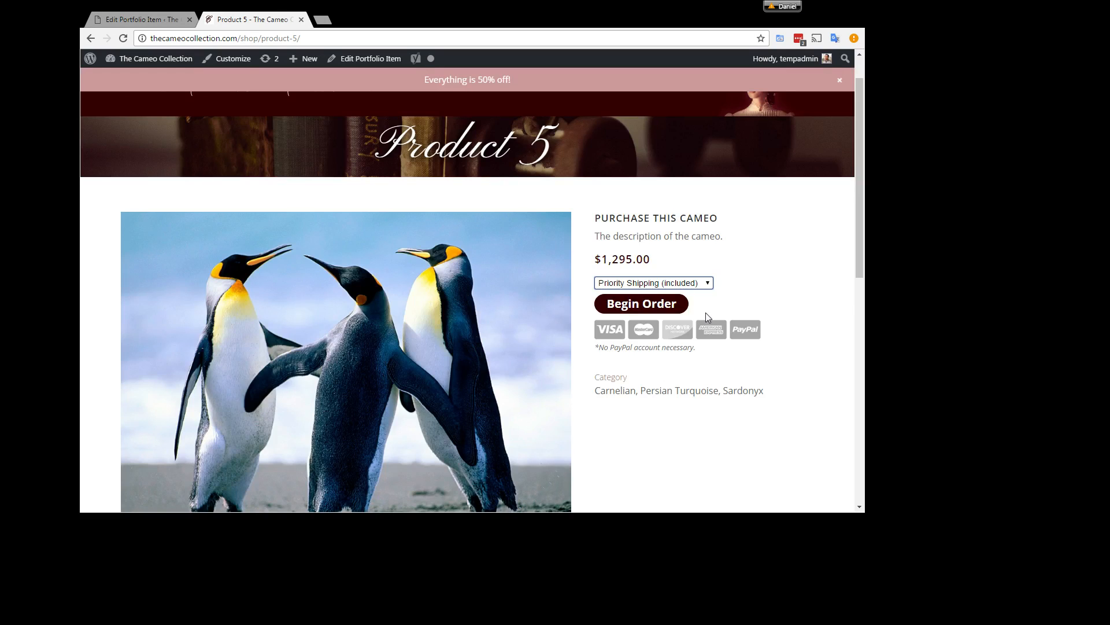
pyautogui.click(604, 305)
pyautogui.moveTo(594, 350); pyautogui.dragTo(706, 350)
pyautogui.click(690, 366)
# Step: Compare the categories on Product 5's public page with the portfolio categories selected in its edit page
pyautogui.moveTo(597, 375); pyautogui.dragTo(752, 396)
pyautogui.click(756, 395)
pyautogui.click(140, 17)
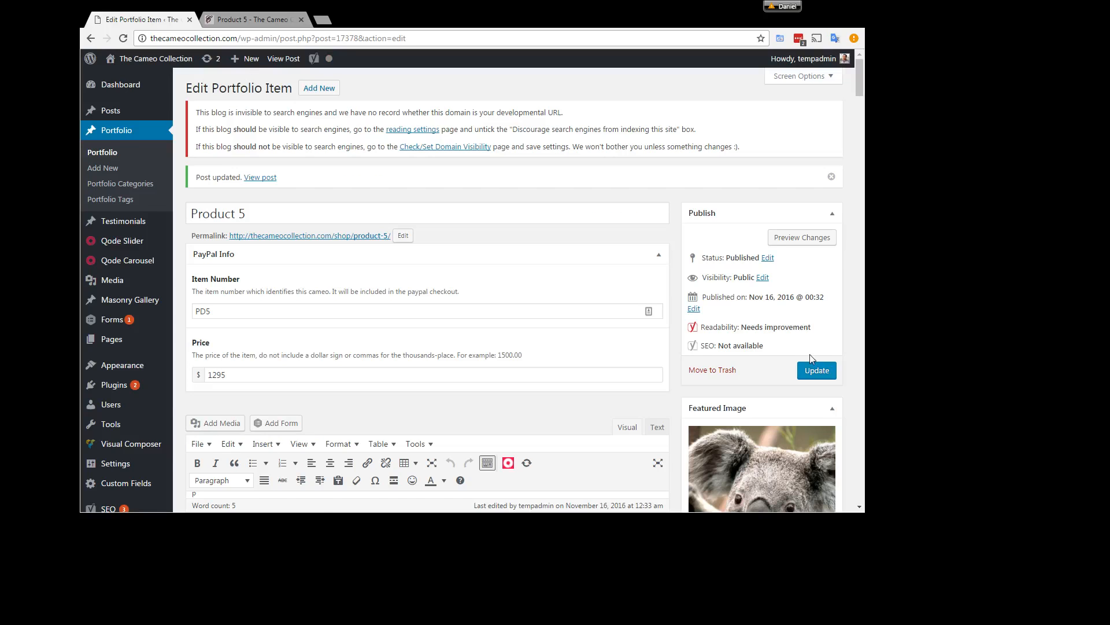
pyautogui.scroll(-6, 753, 384)
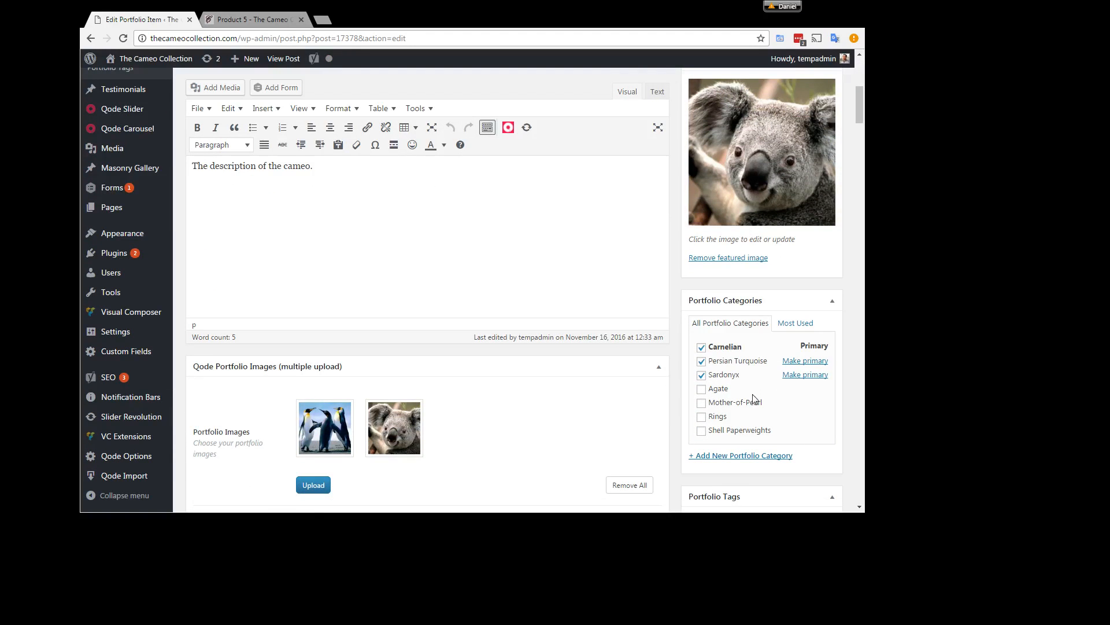
# Step: Begin a Product 5 order with Express Shipping (+$20.00) and clear the prefilled email and password on the PayPal login page
pyautogui.click(249, 19)
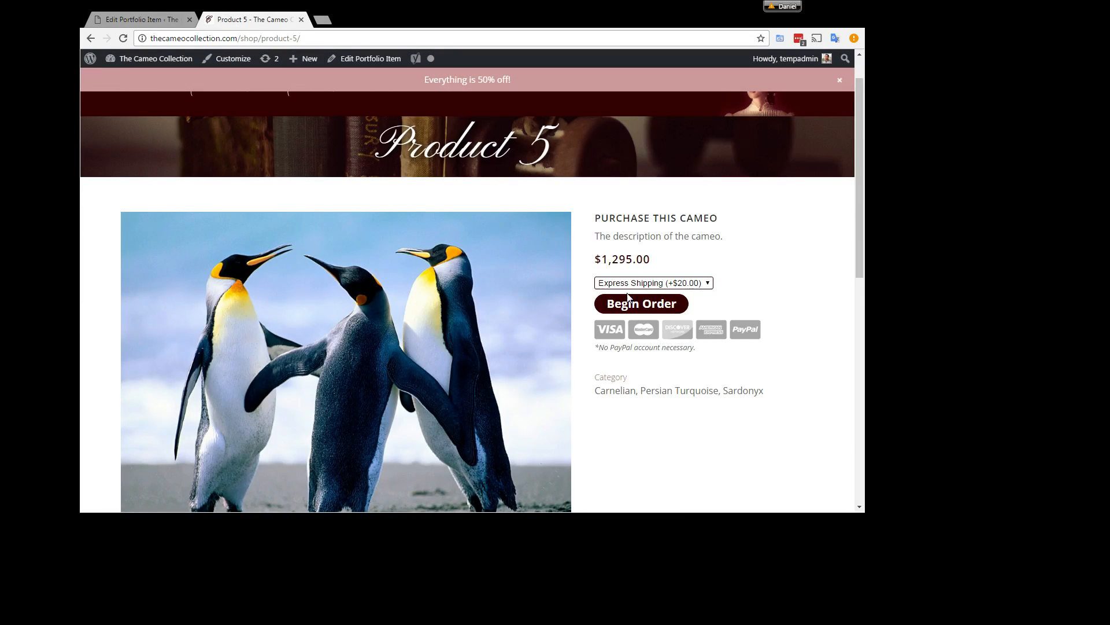
pyautogui.click(644, 305)
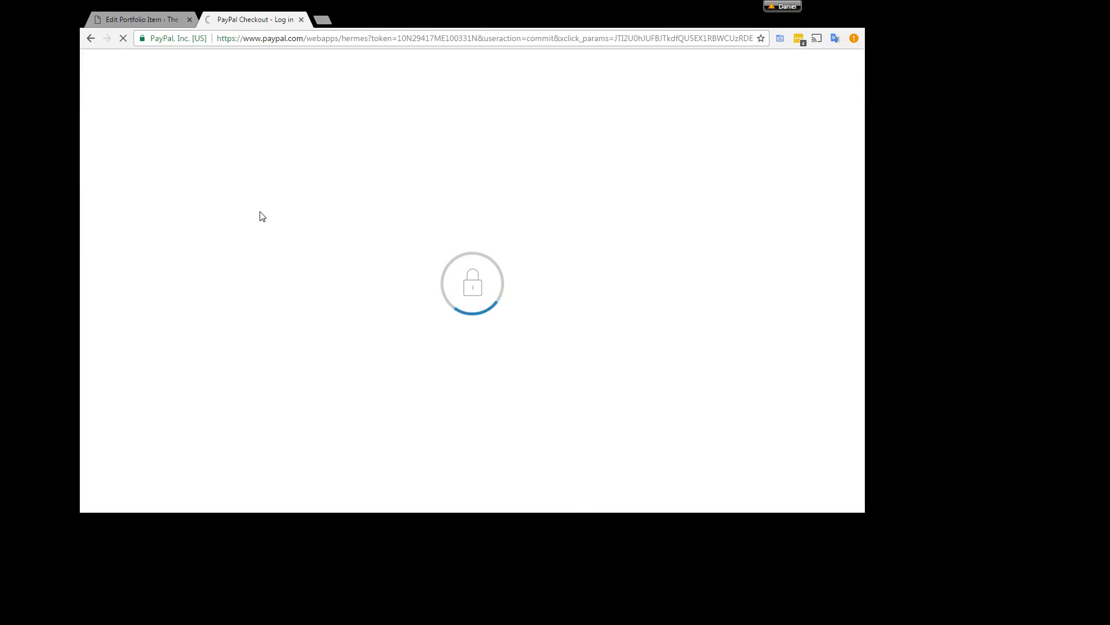
pyautogui.moveTo(331, 211); pyautogui.dragTo(266, 212)
pyautogui.press('BackSpace')
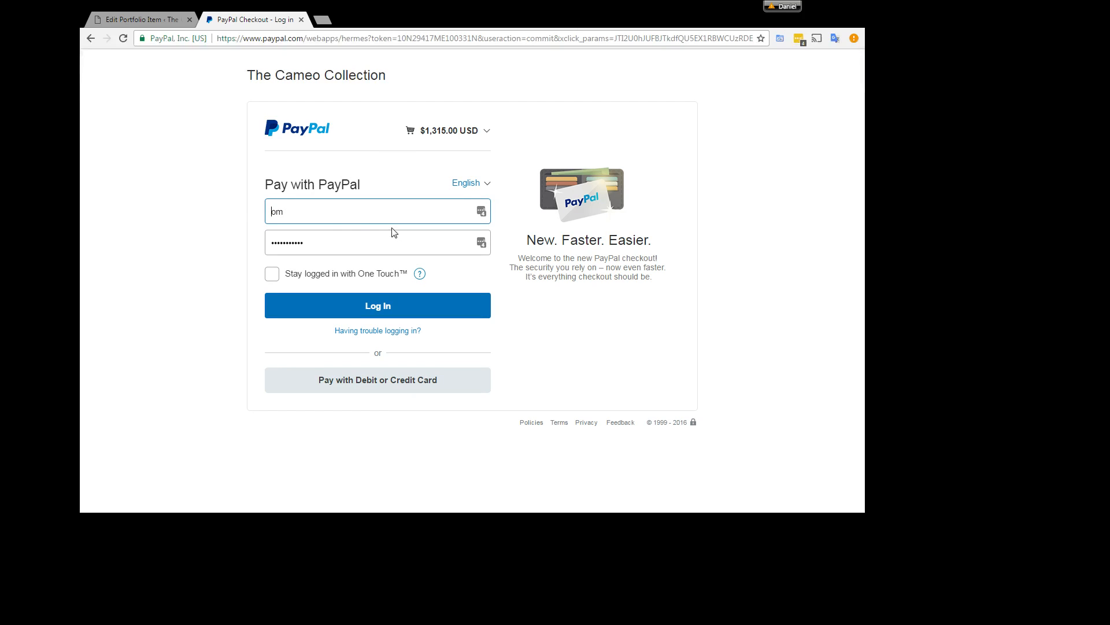
pyautogui.press('Delete')
pyautogui.press('Delete')
pyautogui.moveTo(331, 242); pyautogui.dragTo(137, 229)
pyautogui.press('BackSpace')
pyautogui.click(152, 205)
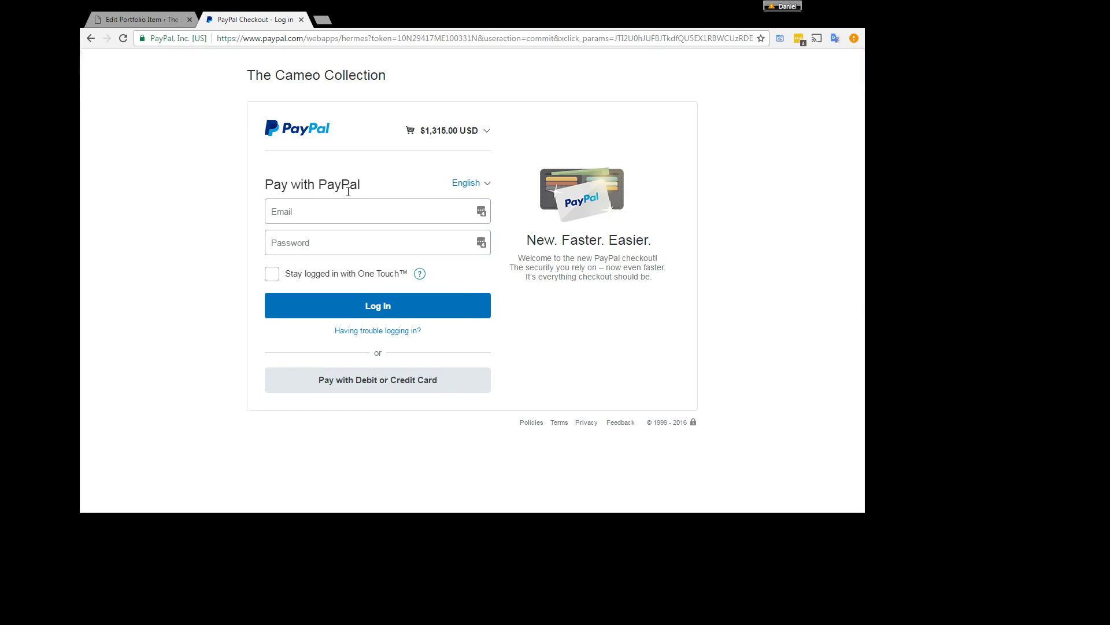
# Step: Expand the PayPal order summary, examine the item number, item total and shipping cost, and close the summary
pyautogui.click(489, 138)
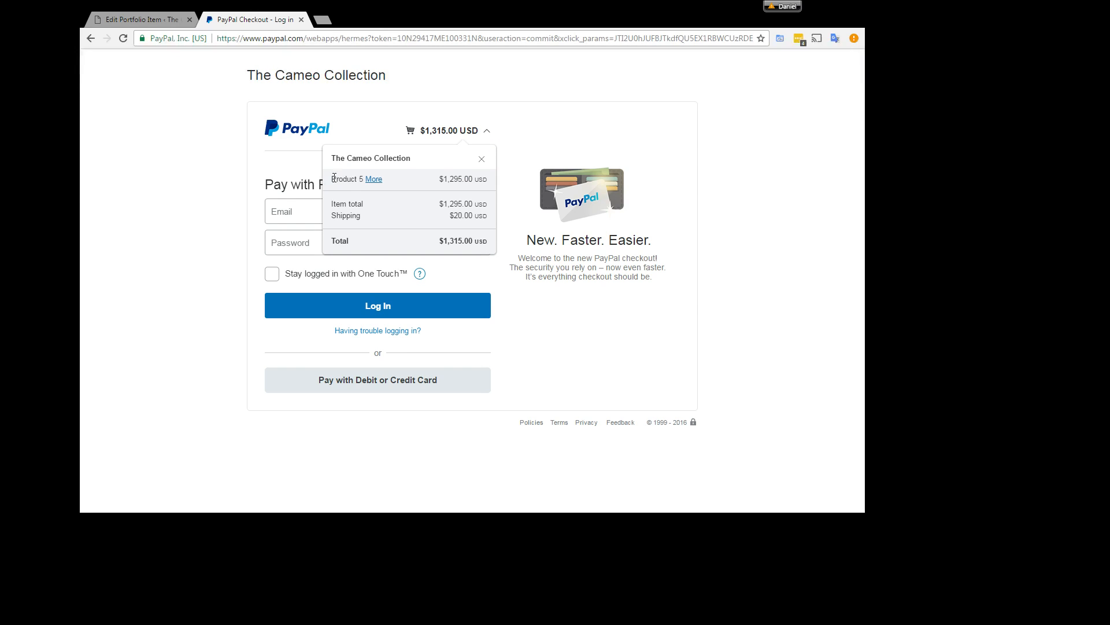
pyautogui.click(373, 179)
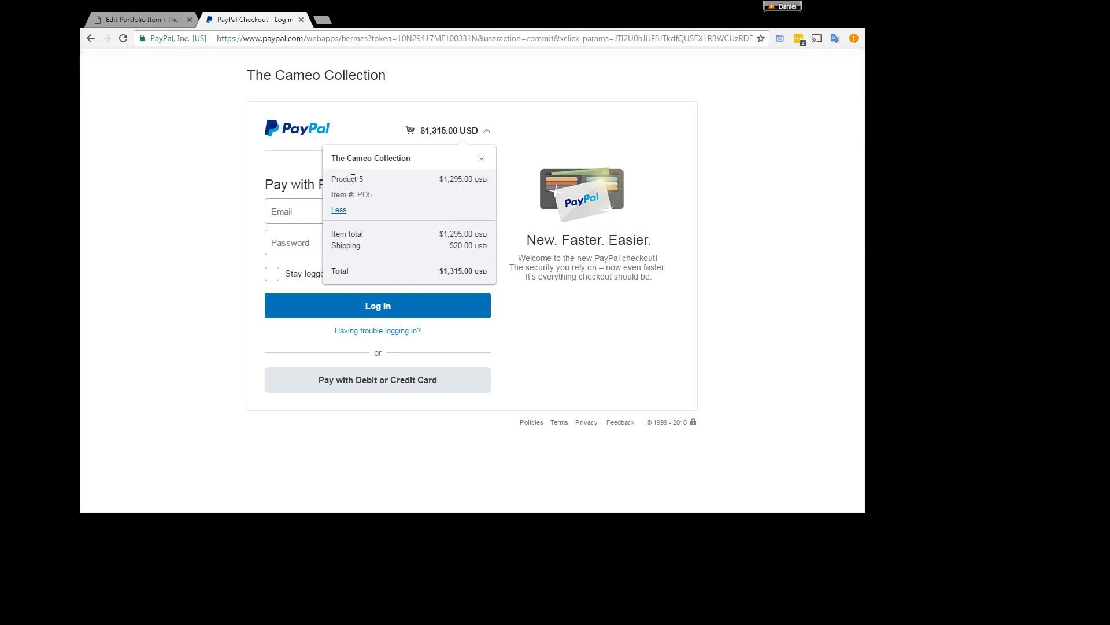
pyautogui.moveTo(333, 195); pyautogui.dragTo(374, 196)
pyautogui.click(353, 199)
pyautogui.moveTo(439, 232); pyautogui.dragTo(489, 248)
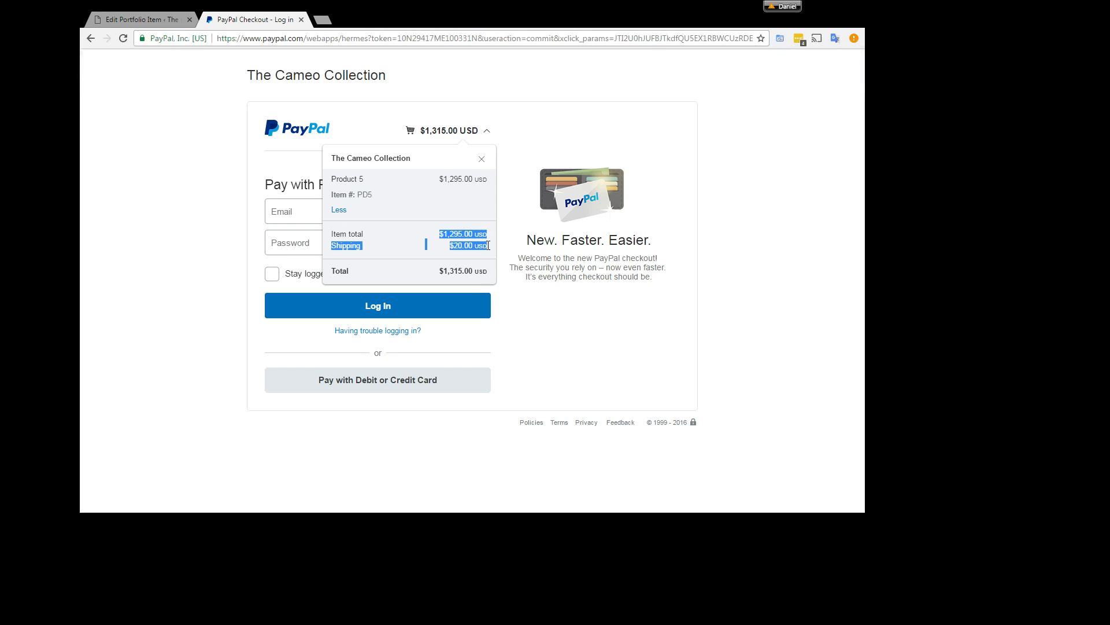
pyautogui.click(434, 238)
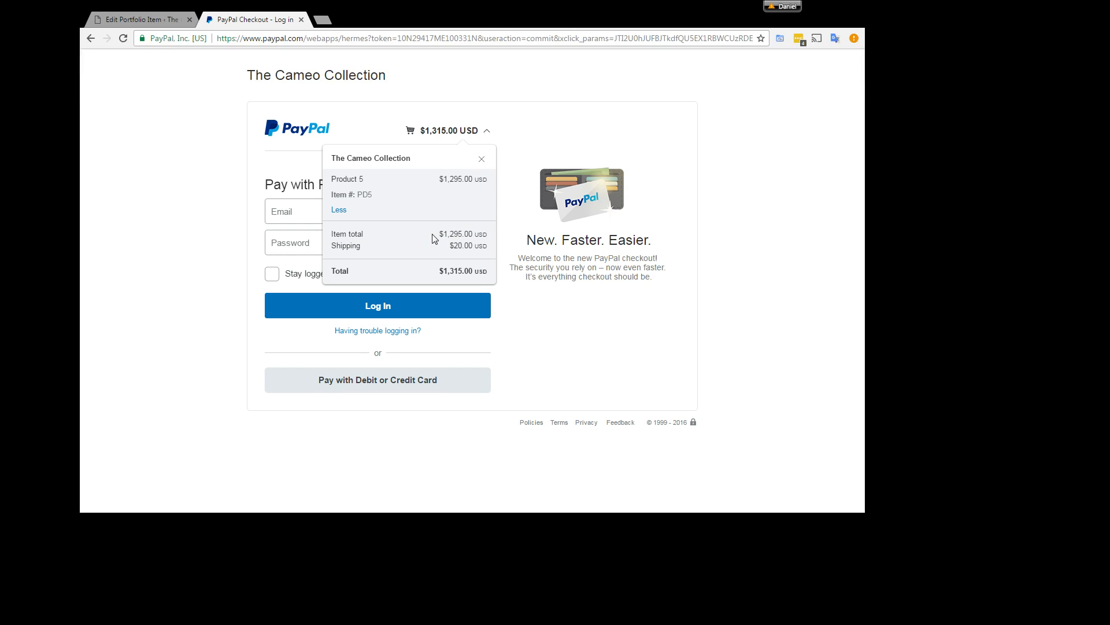
pyautogui.moveTo(333, 234); pyautogui.dragTo(475, 244)
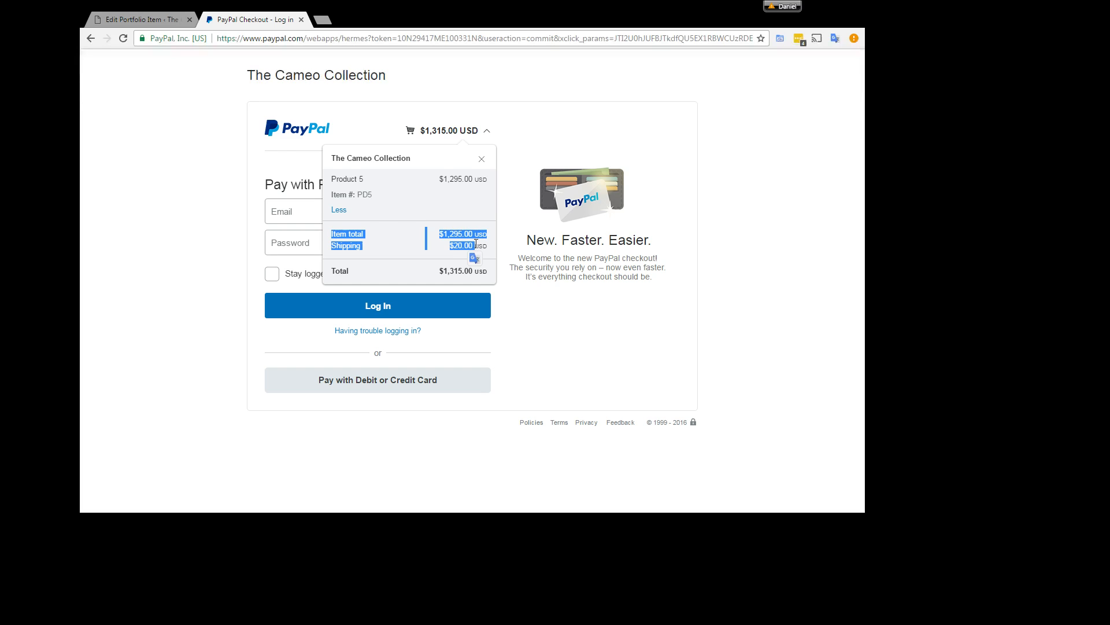
pyautogui.click(458, 244)
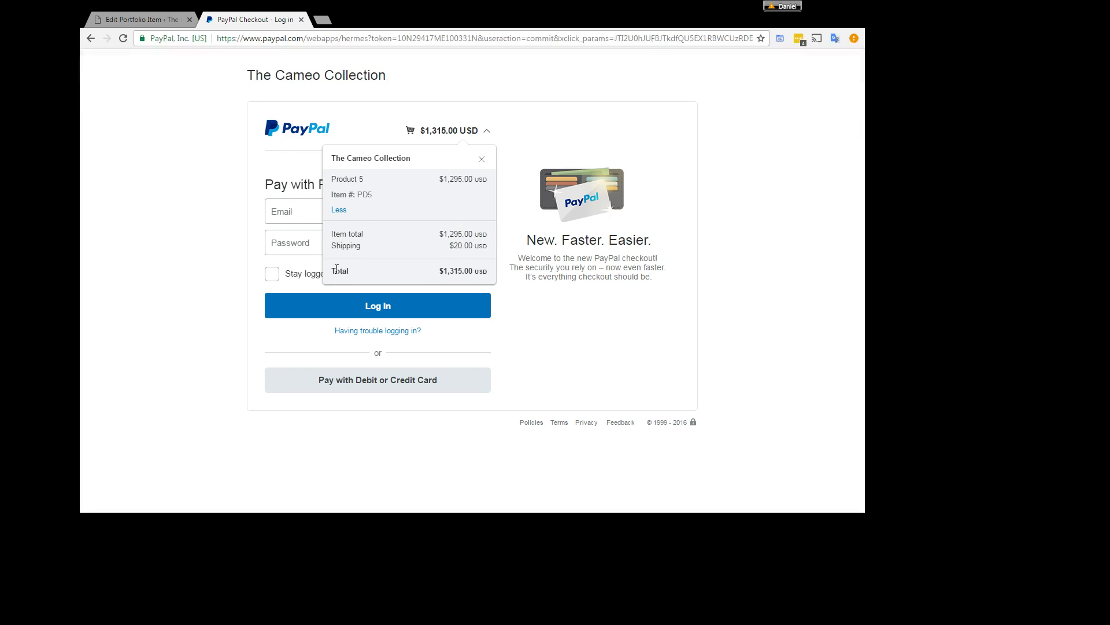
pyautogui.click(482, 159)
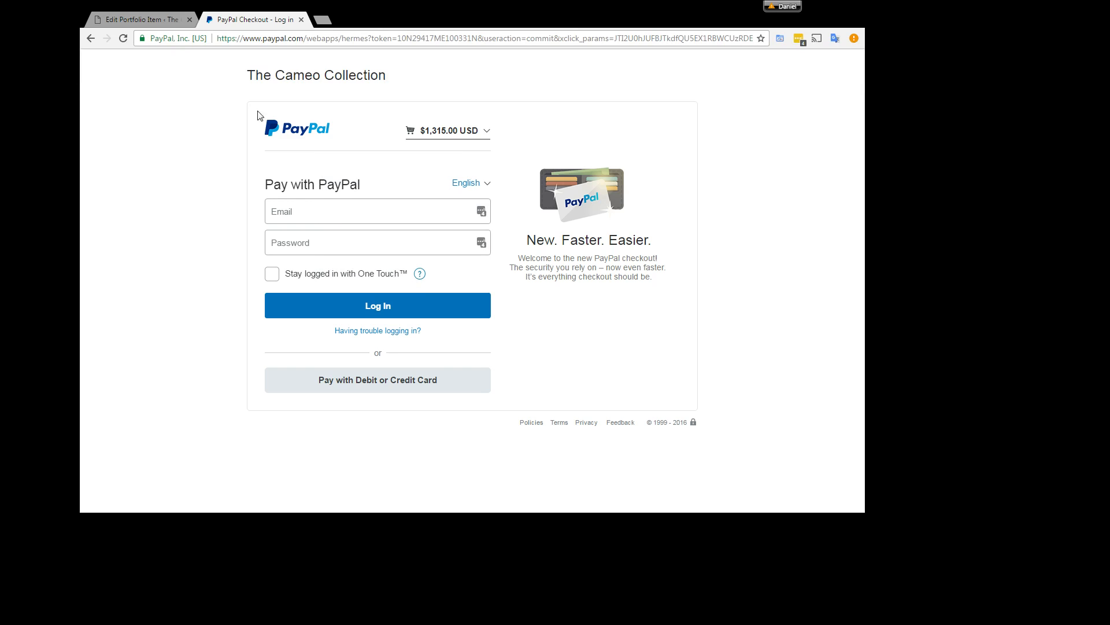
# Step: Begin another Product 5 order with Priority Shipping (included), review its PayPal order summary, and return to the product page
pyautogui.click(90, 38)
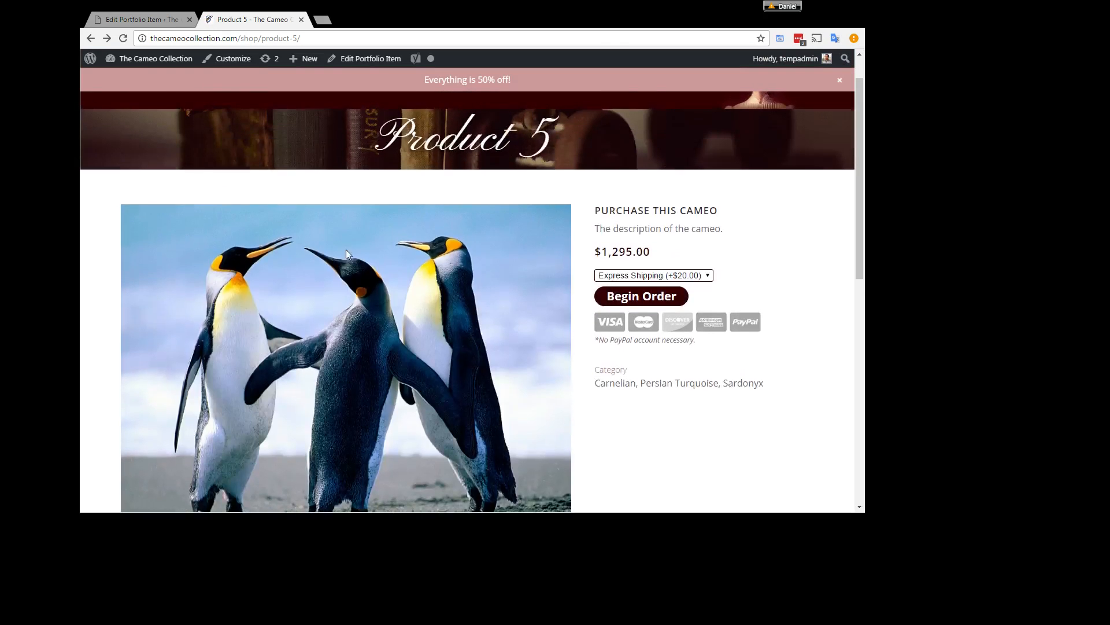
pyautogui.click(608, 302)
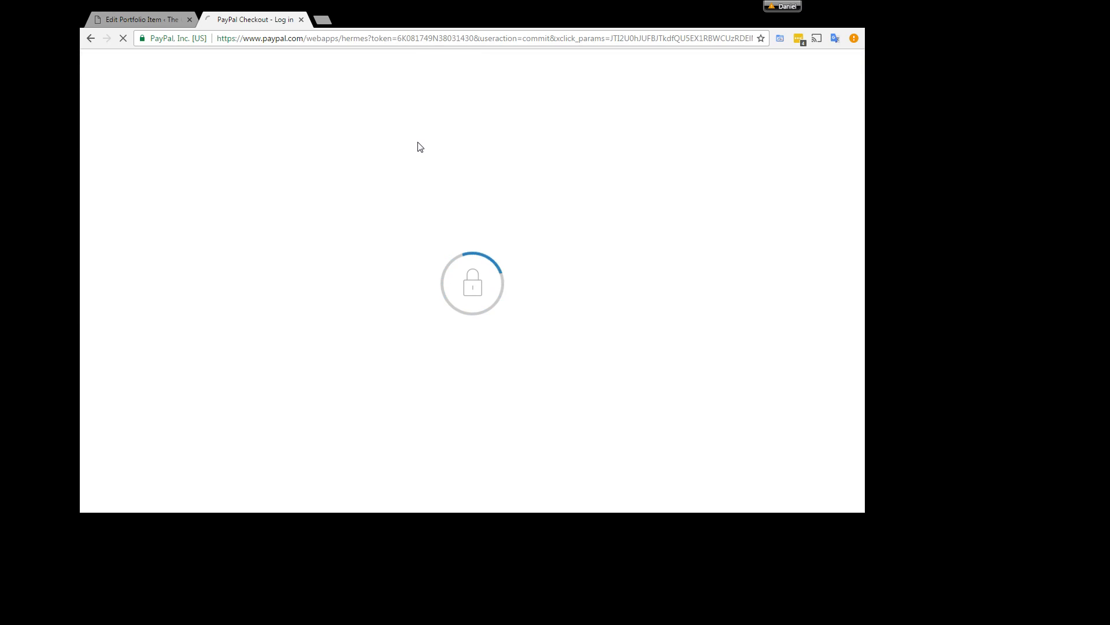
pyautogui.click(450, 132)
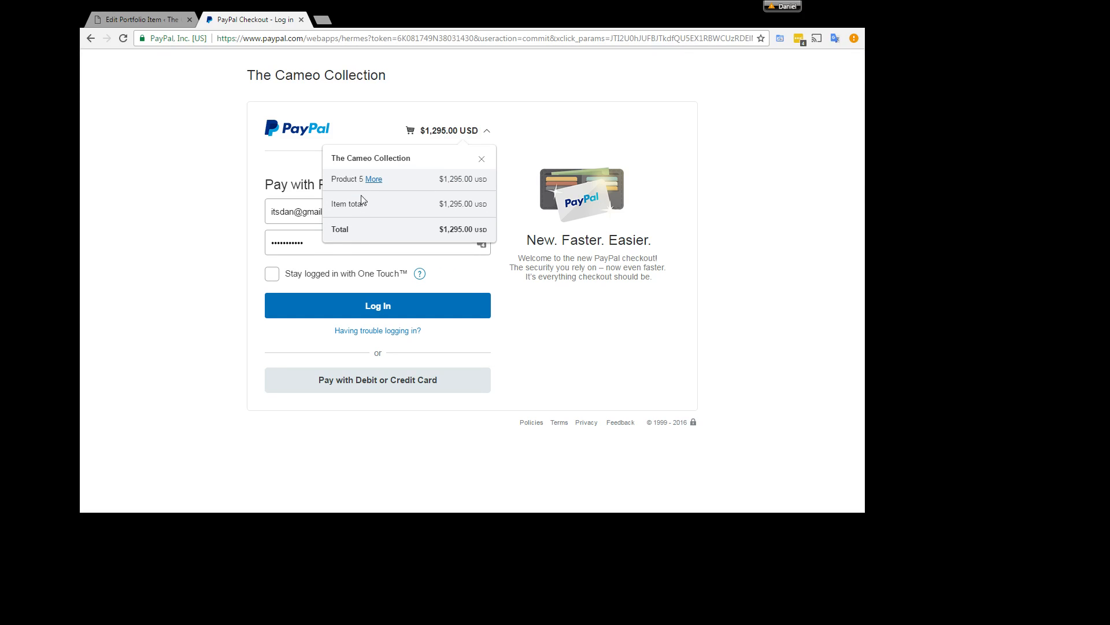
pyautogui.click(373, 180)
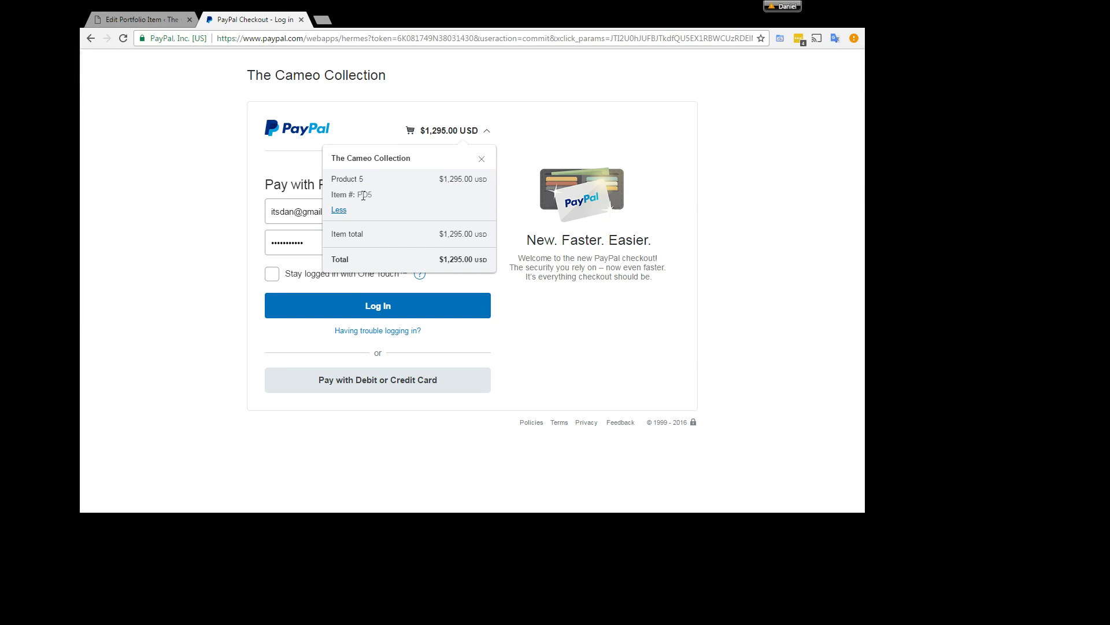
pyautogui.moveTo(449, 231); pyautogui.dragTo(466, 250)
pyautogui.click(150, 119)
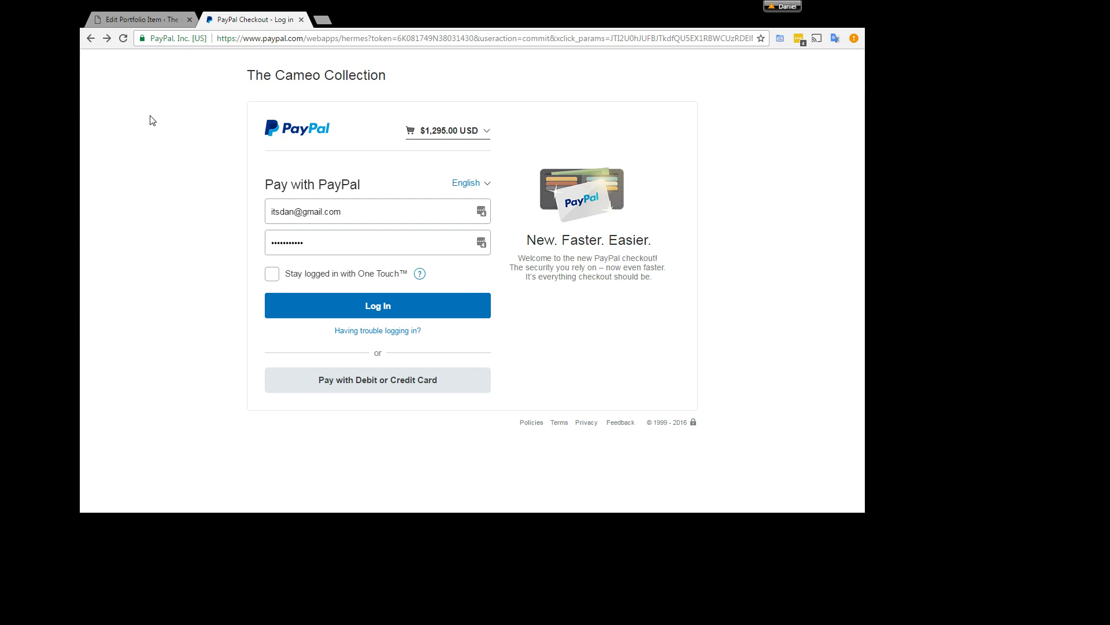
pyautogui.click(91, 38)
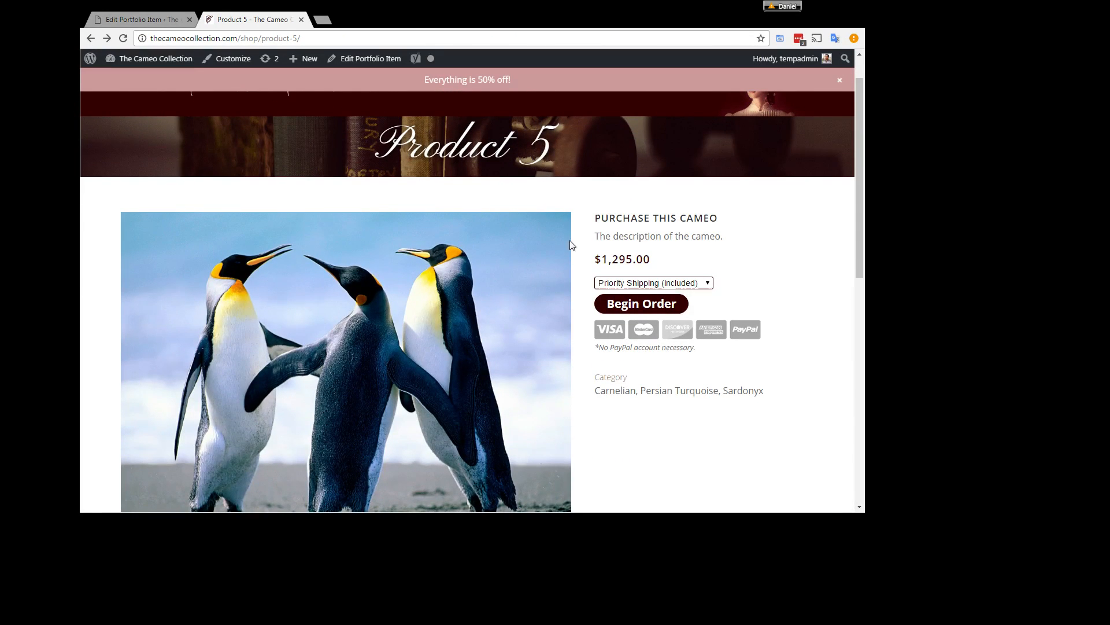
# Step: Return to the site admin, go to the list of portfolio items, and open Product 1 for editing
pyautogui.click(142, 20)
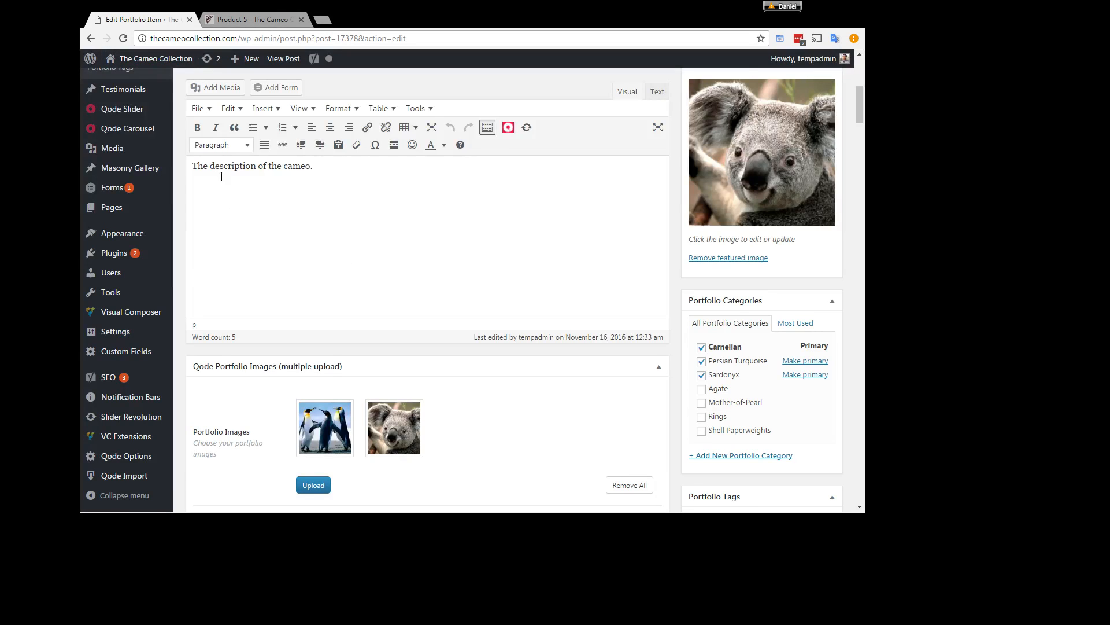
pyautogui.scroll(6, 221, 177)
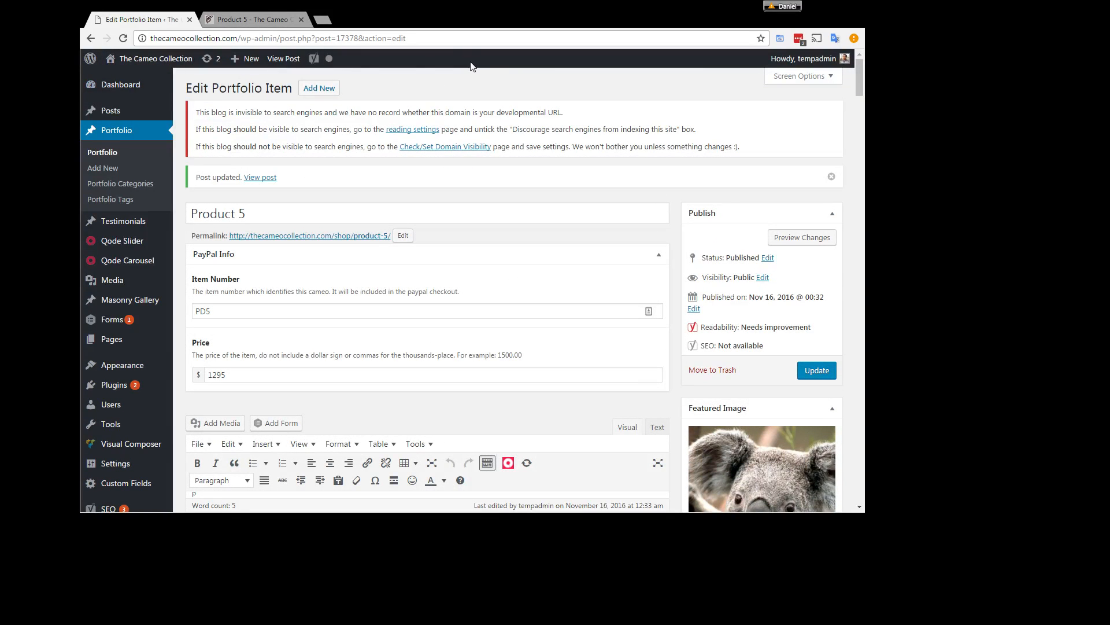
pyautogui.click(107, 153)
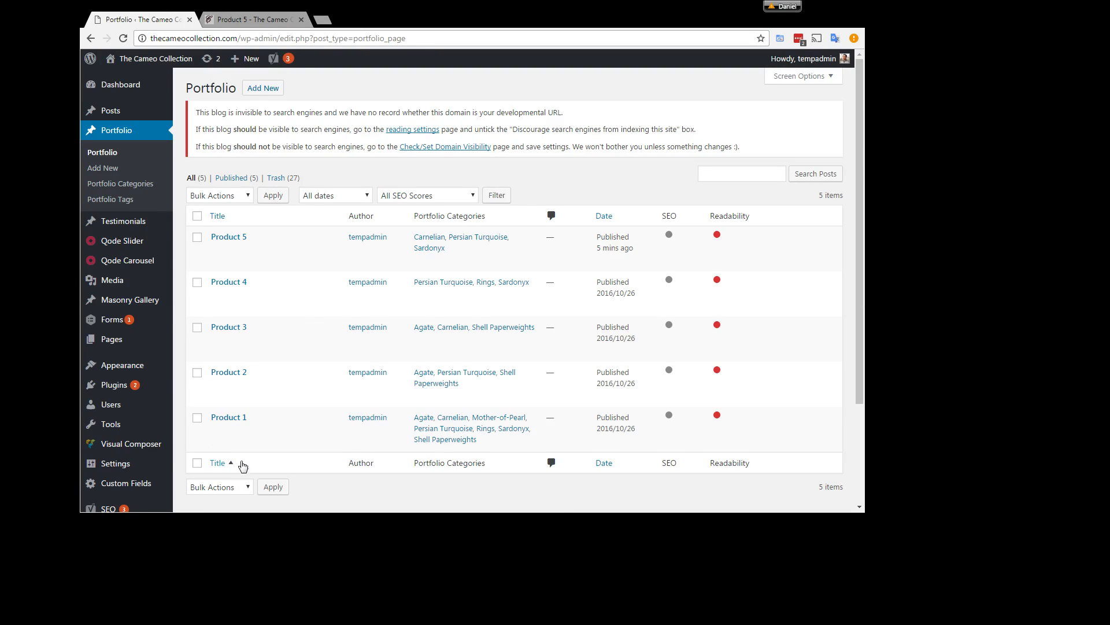
pyautogui.click(233, 418)
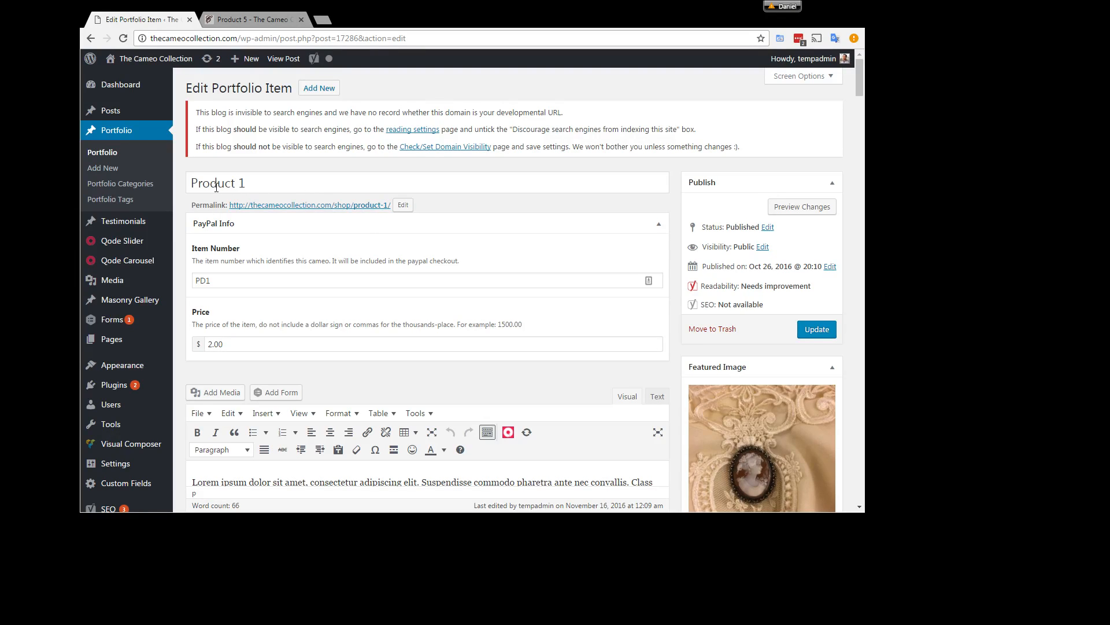
# Step: Review Product 1's title, item number, price and description fields by highlighting each one
pyautogui.moveTo(216, 187); pyautogui.dragTo(276, 177)
pyautogui.doubleClick(225, 283)
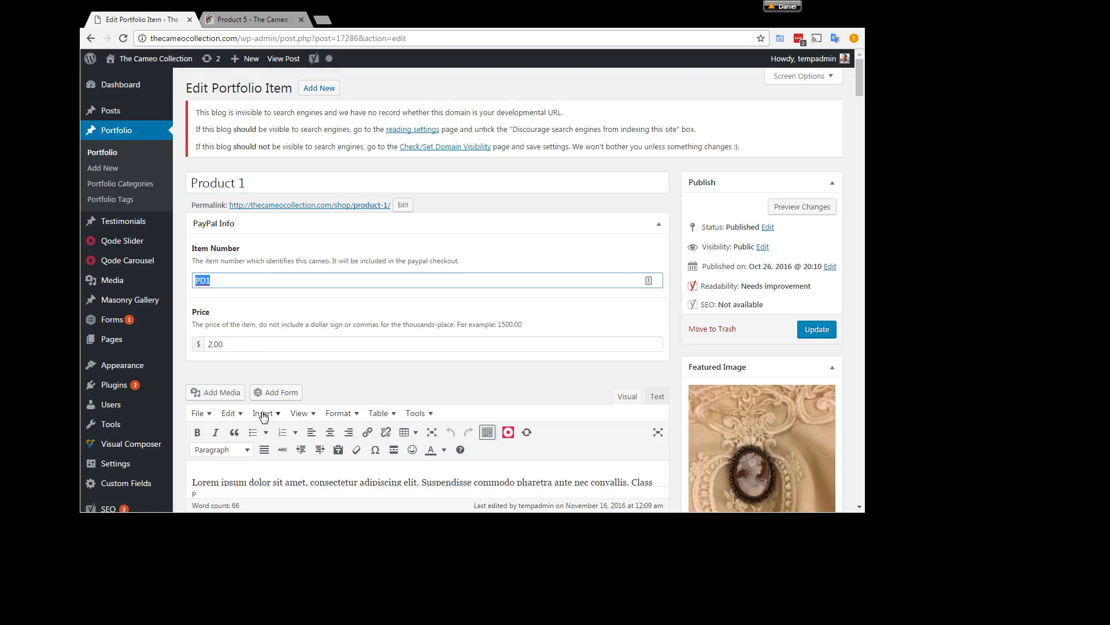
pyautogui.click(238, 350)
pyautogui.doubleClick(238, 349)
pyautogui.scroll(-3, 292, 434)
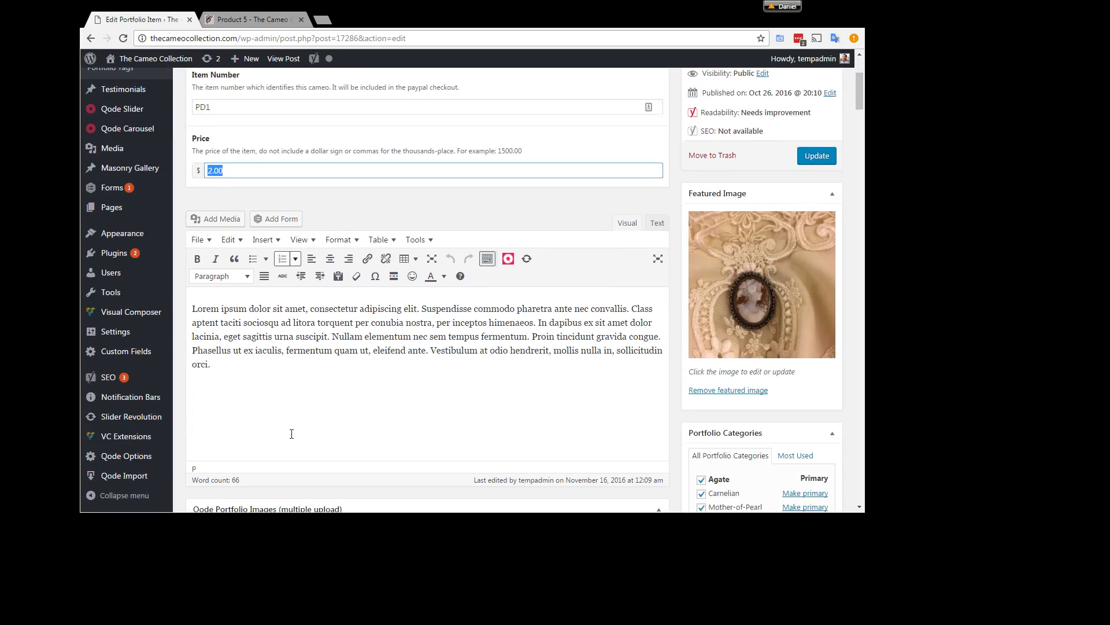
pyautogui.moveTo(290, 373); pyautogui.dragTo(144, 280)
pyautogui.click(570, 442)
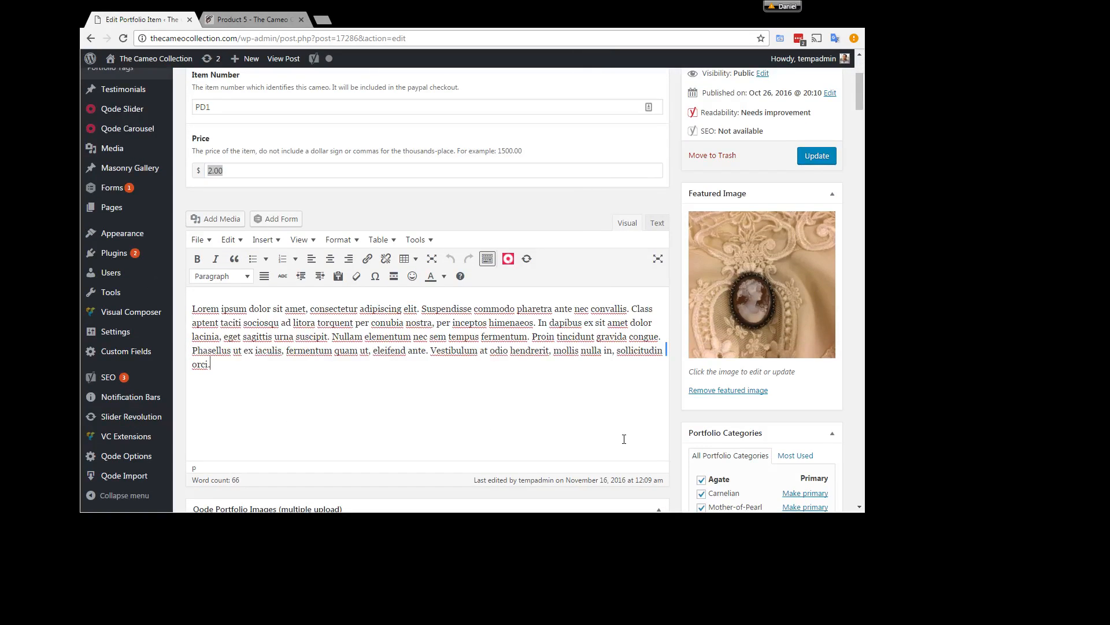
# Step: Remove Product 1 from the Rings portfolio category
pyautogui.scroll(-1, 702, 460)
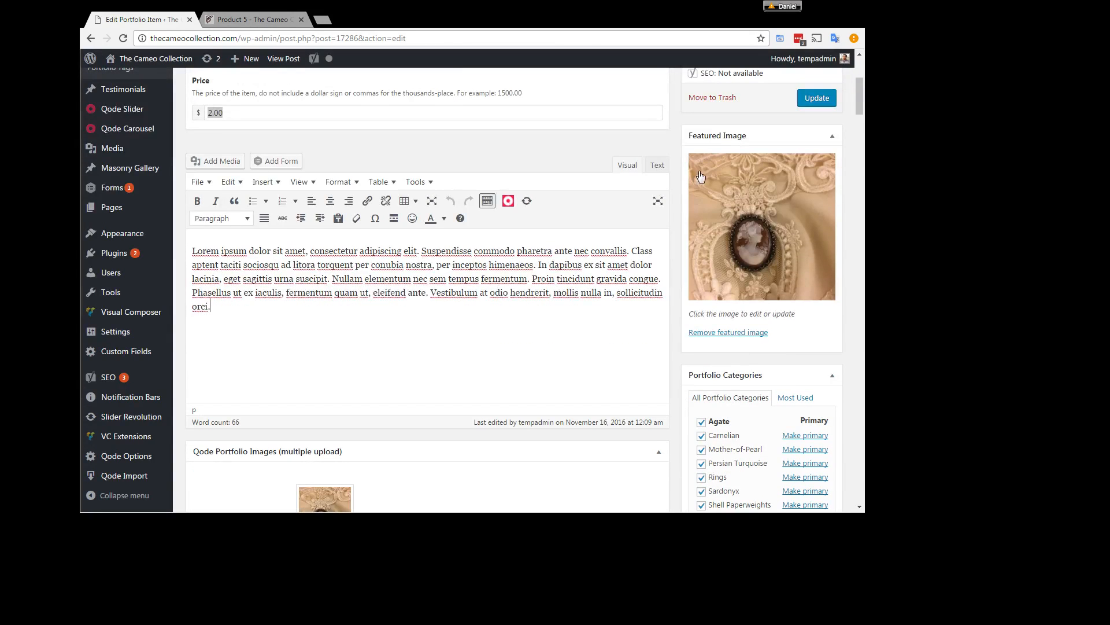
pyautogui.scroll(-1, 674, 321)
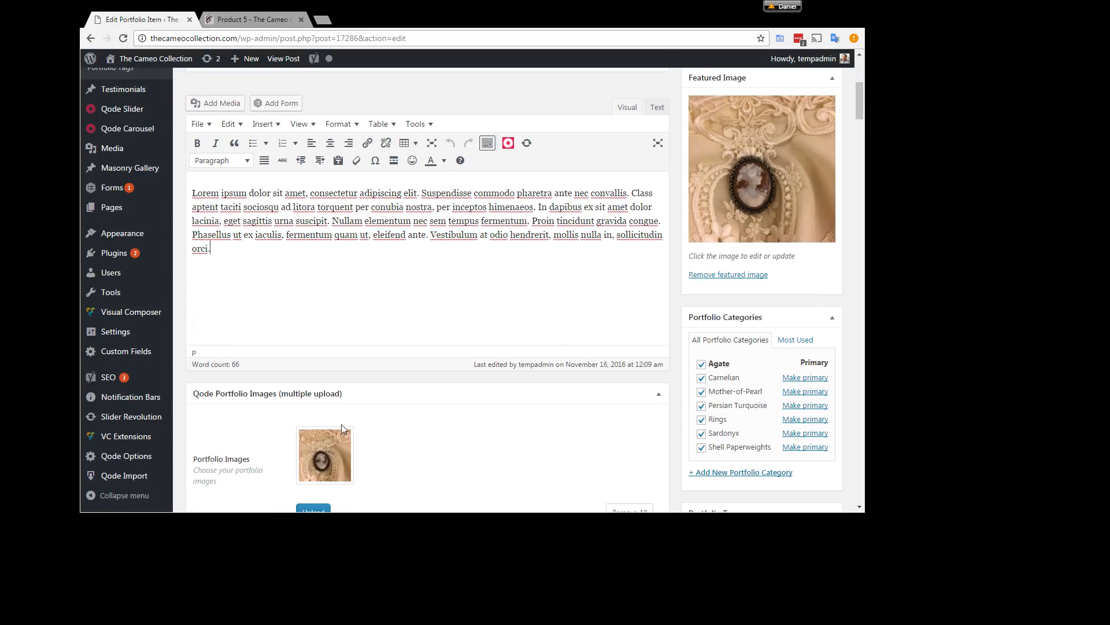
pyautogui.scroll(-1, 342, 428)
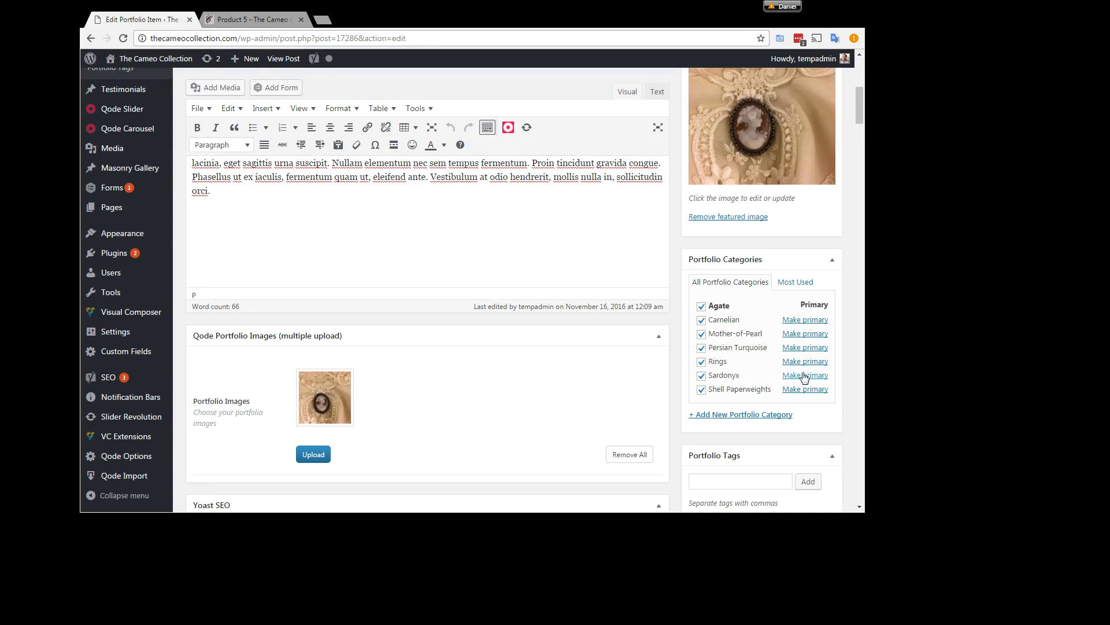
pyautogui.click(700, 362)
pyautogui.scroll(3, 530, 364)
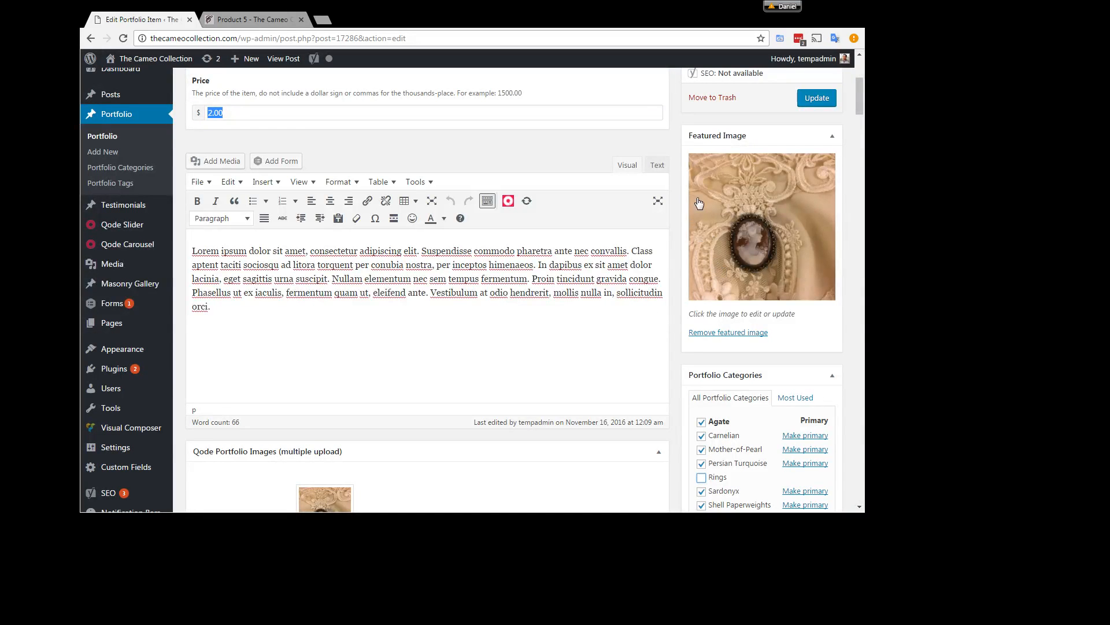
# Step: View the media library choices for Product 1's featured image, then close them without replacing the image
pyautogui.click(738, 206)
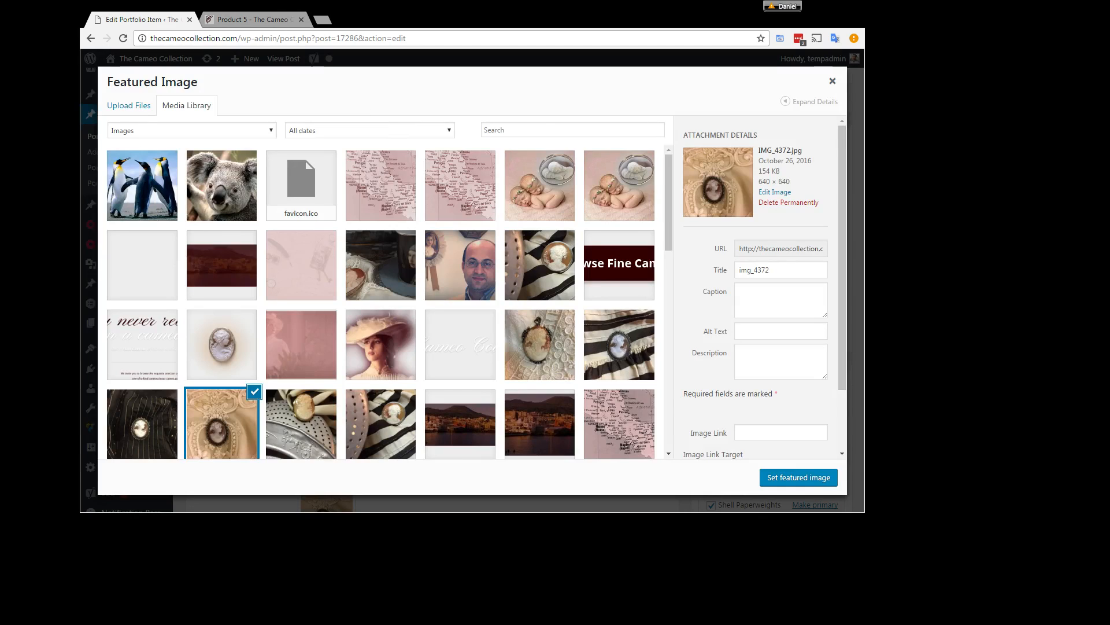
pyautogui.click(833, 82)
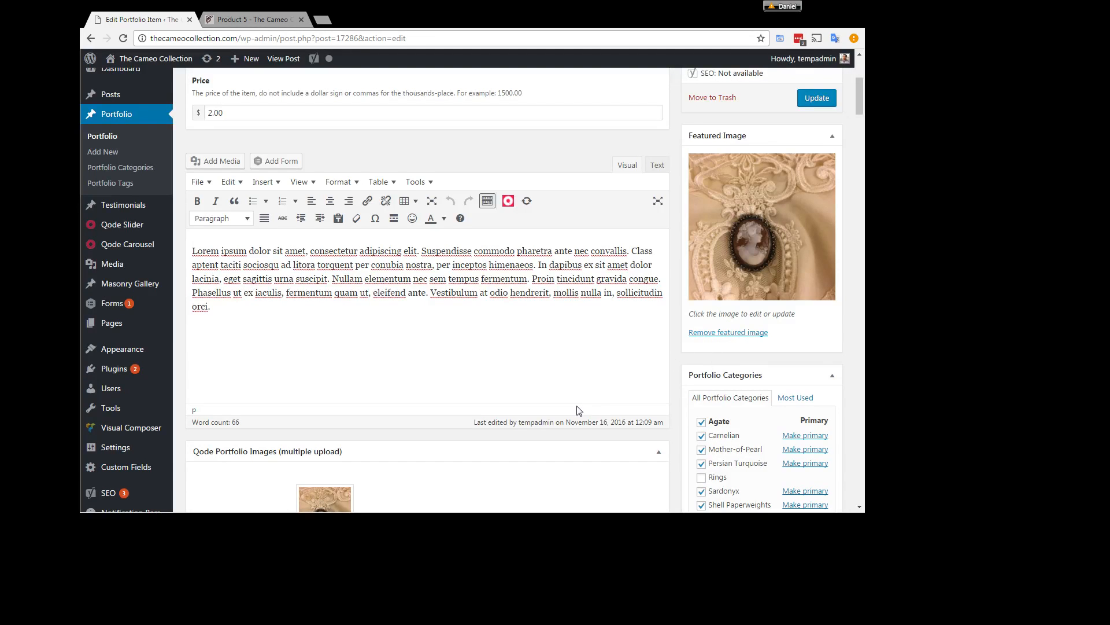
pyautogui.scroll(-2, 578, 411)
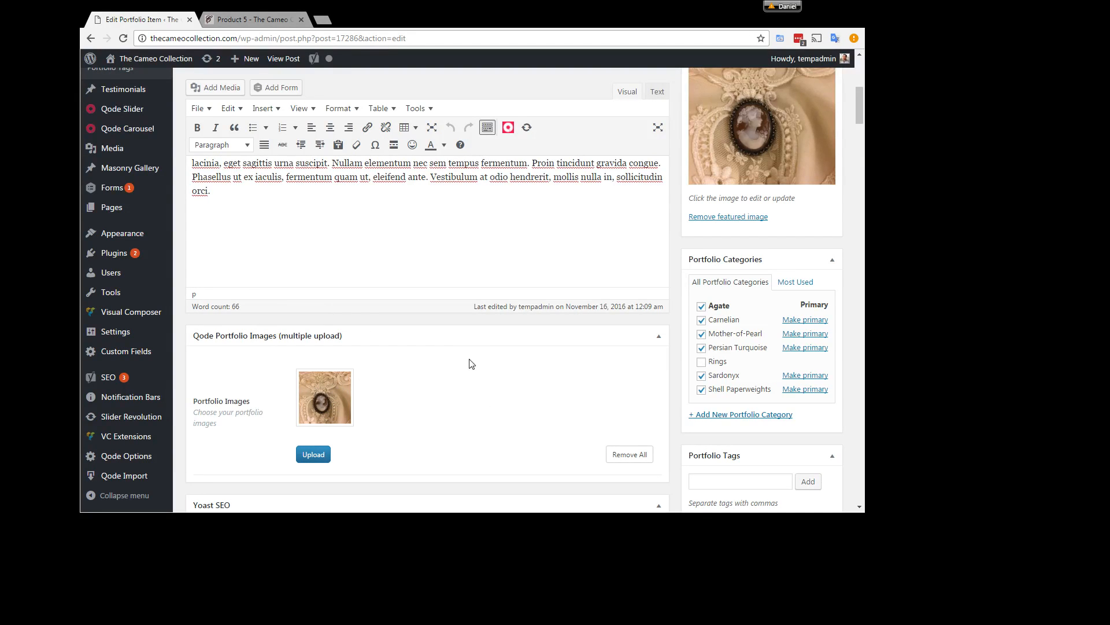
# Step: Close the Product 5 page and open Product 1's public shop page from its permalink
pyautogui.scroll(6, 491, 417)
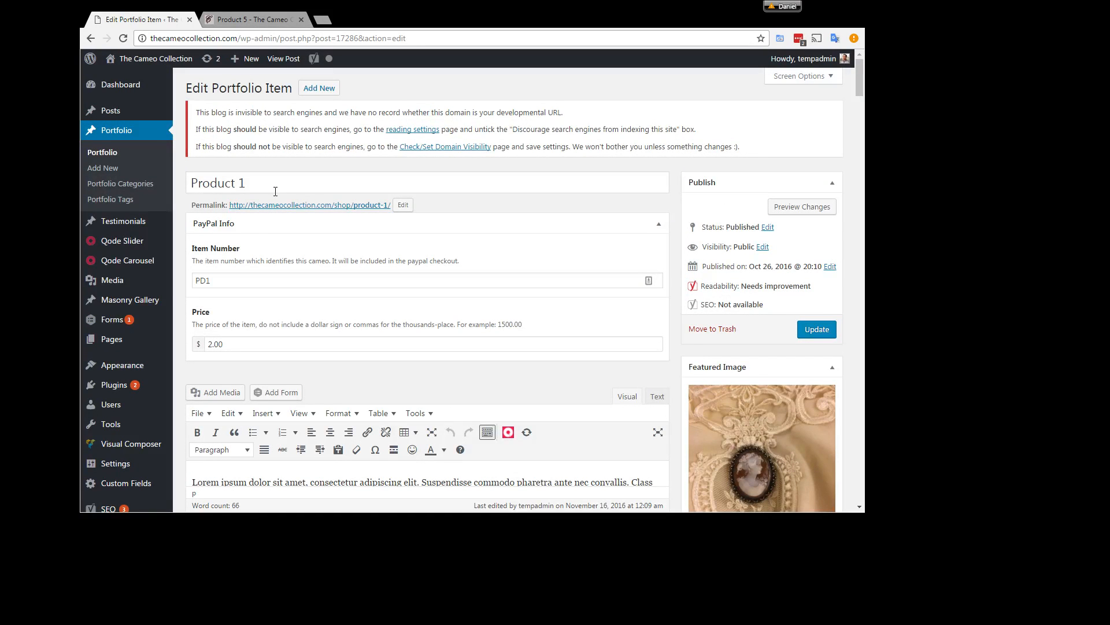
pyautogui.click(862, 113)
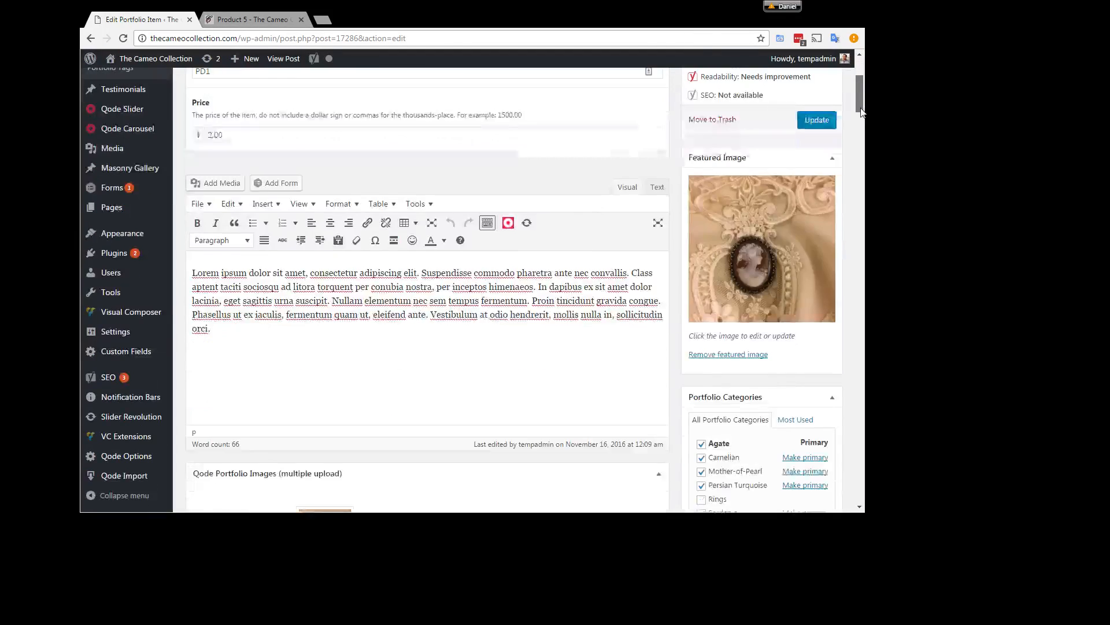
pyautogui.moveTo(862, 113); pyautogui.dragTo(857, 81)
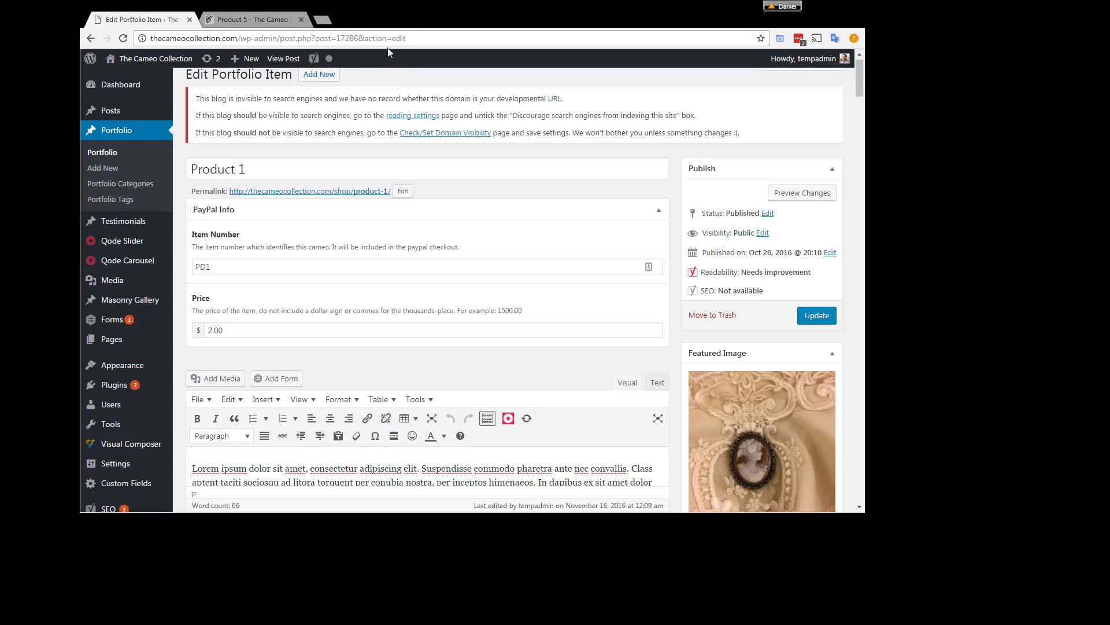
pyautogui.click(302, 20)
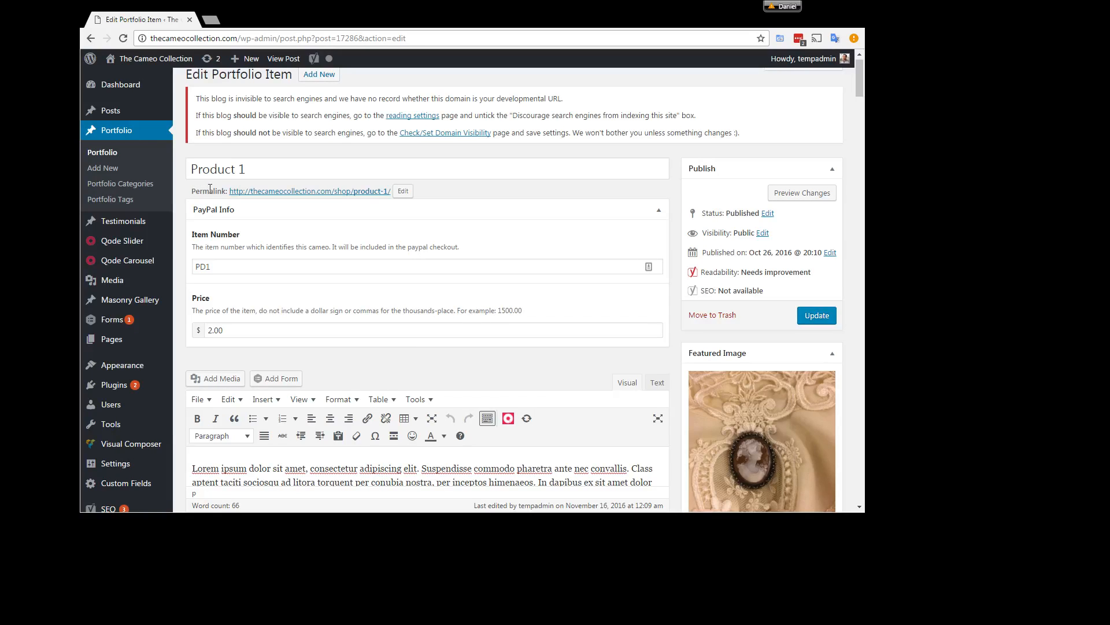
pyautogui.click(300, 192)
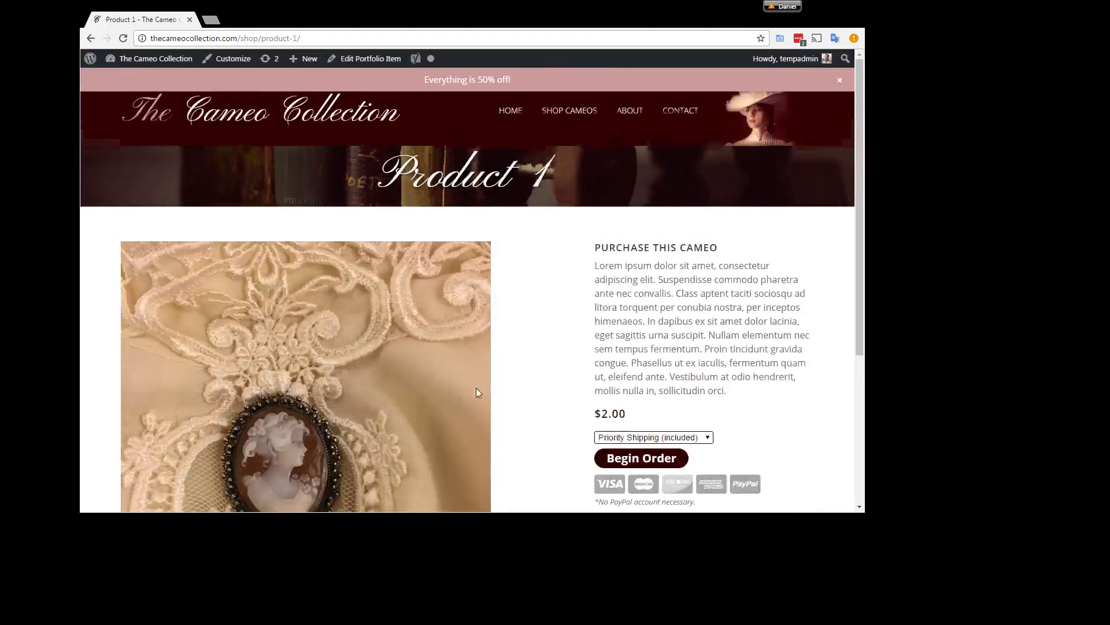
# Step: Examine Product 1's public page, including its image, description, categories and ordering section, and highlight the price
pyautogui.scroll(-3, 549, 379)
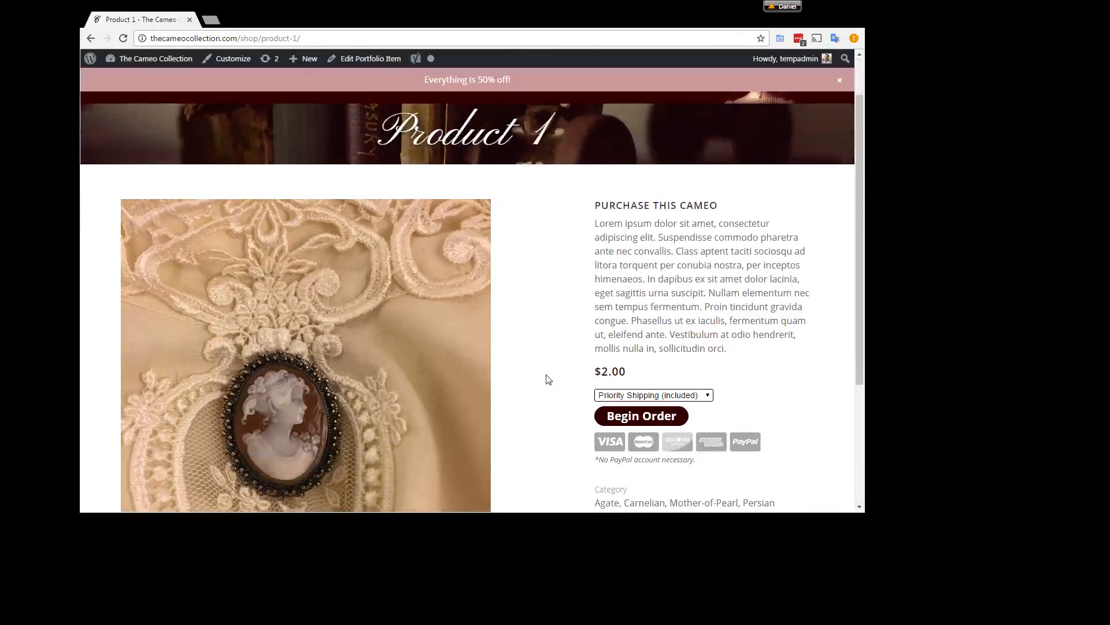
pyautogui.scroll(3, 416, 355)
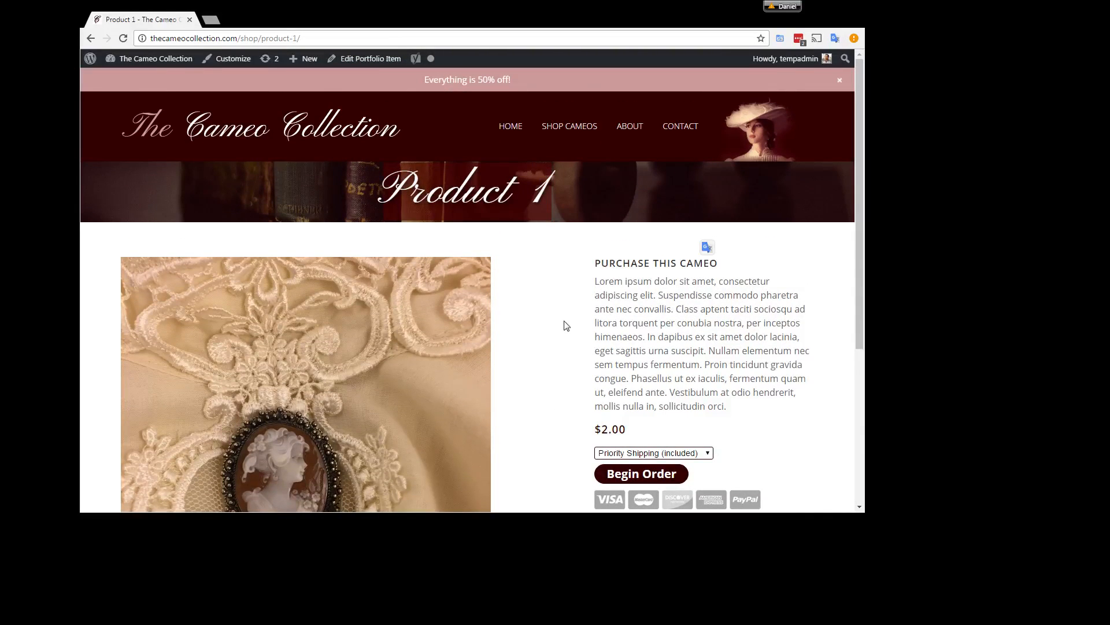
pyautogui.scroll(-2, 531, 393)
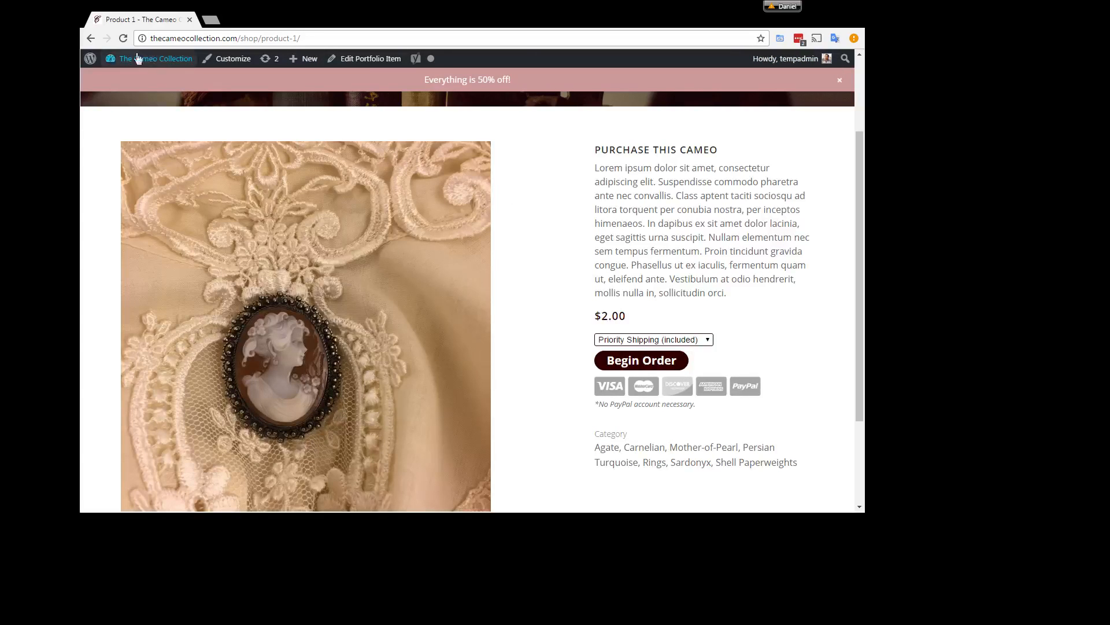
pyautogui.moveTo(89, 63)
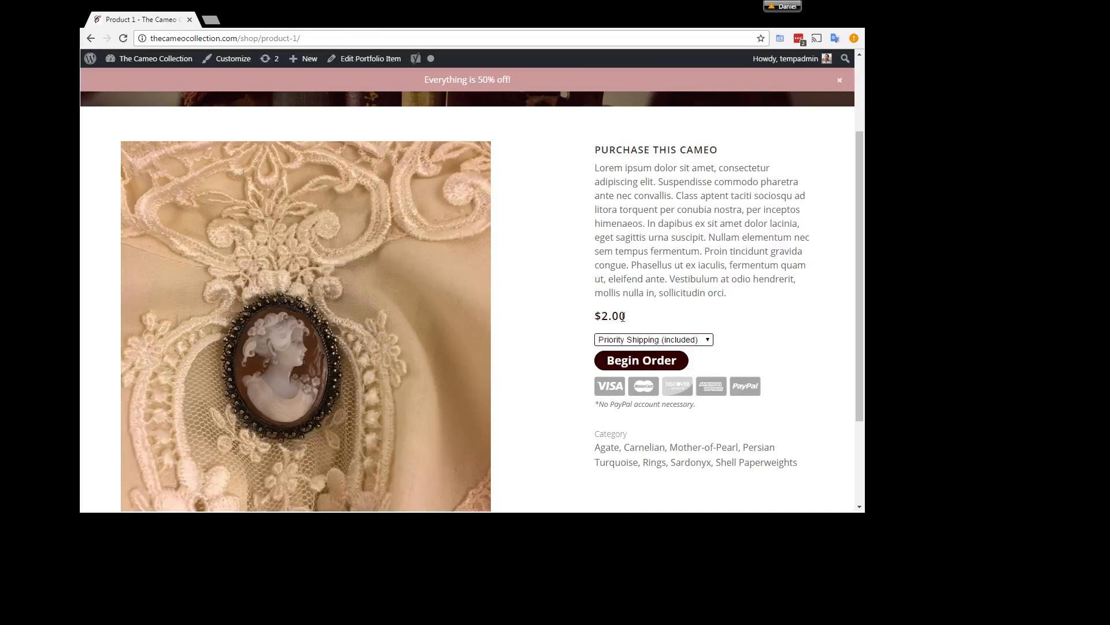
pyautogui.moveTo(623, 315); pyautogui.dragTo(602, 316)
pyautogui.click(597, 316)
pyautogui.moveTo(627, 316); pyautogui.dragTo(595, 315)
pyautogui.click(596, 315)
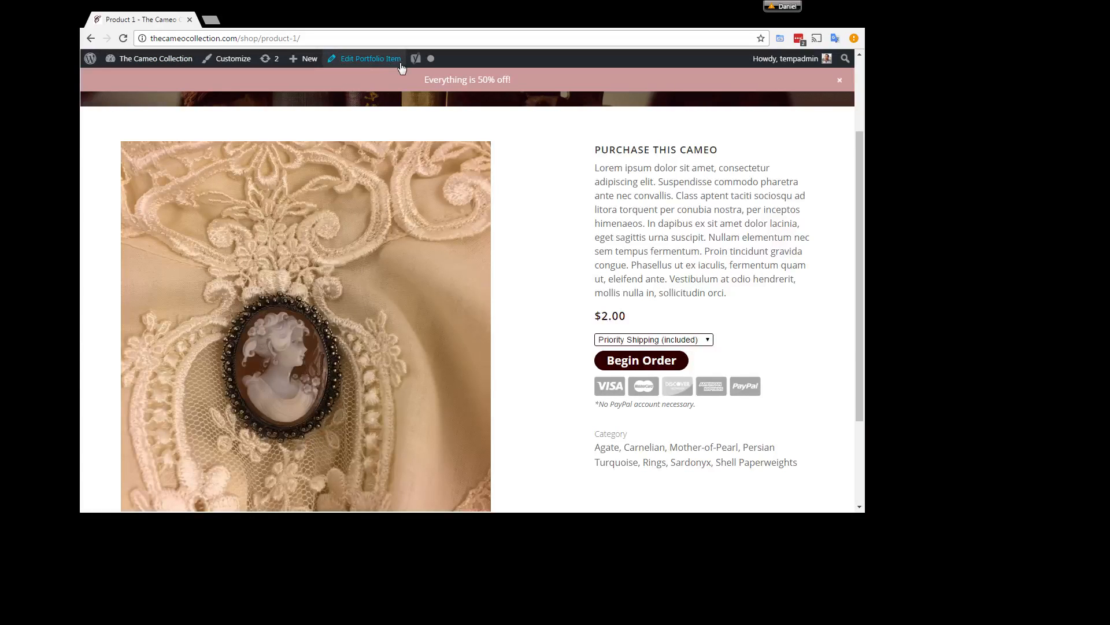
# Step: Reopen Product 1 for editing from its public page and review its title, item number, price instructions and description
pyautogui.click(386, 62)
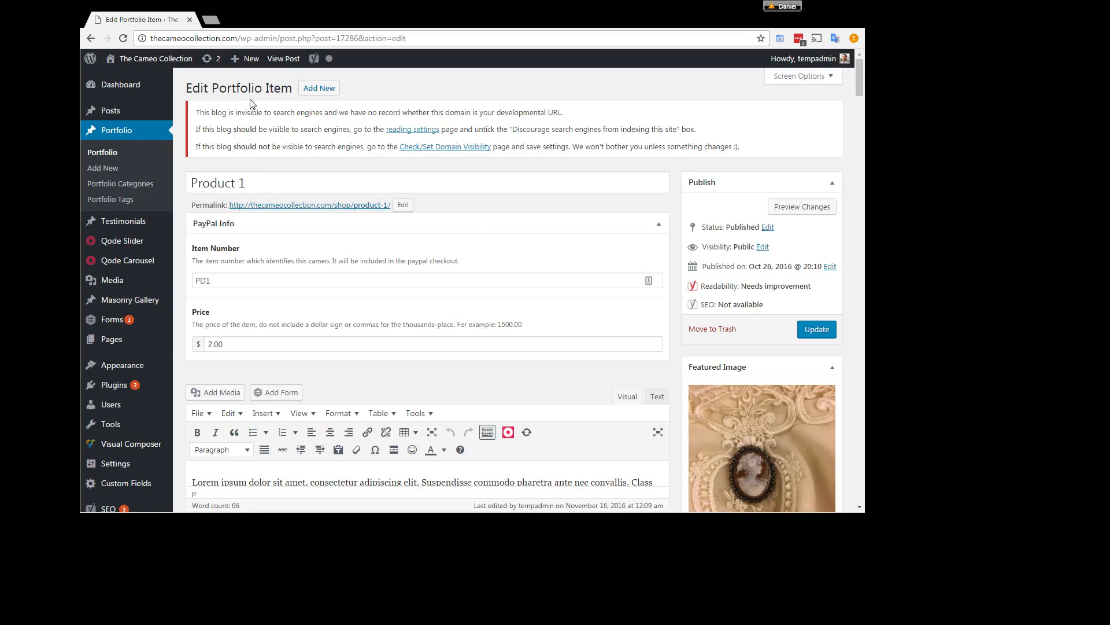
pyautogui.moveTo(187, 86); pyautogui.dragTo(263, 87)
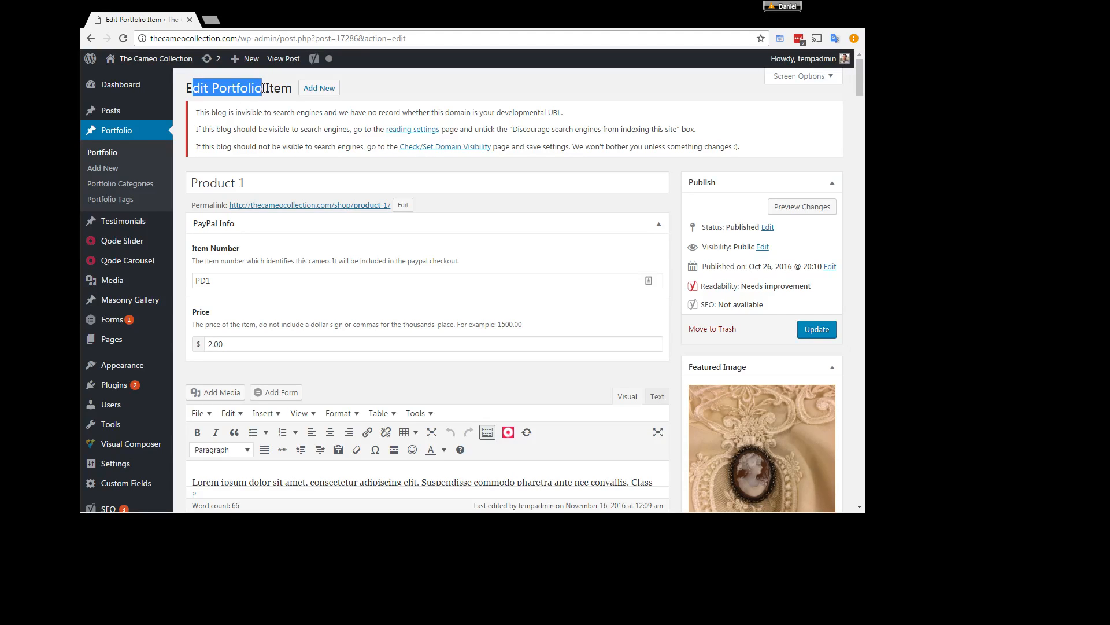
pyautogui.click(279, 110)
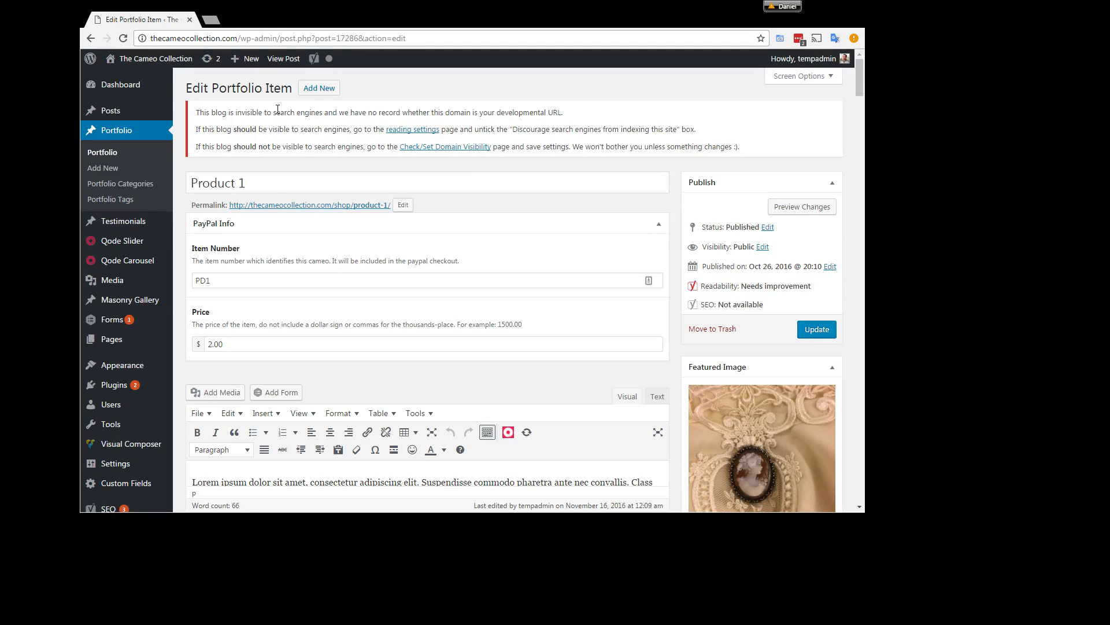
pyautogui.moveTo(273, 183); pyautogui.dragTo(186, 183)
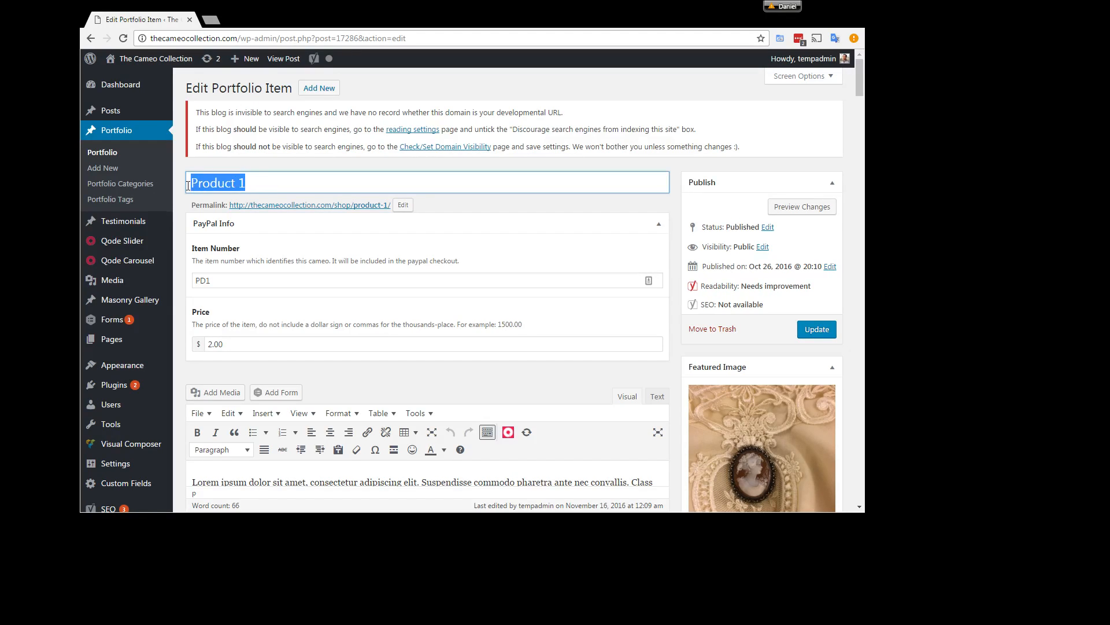
pyautogui.moveTo(217, 283); pyautogui.dragTo(197, 281)
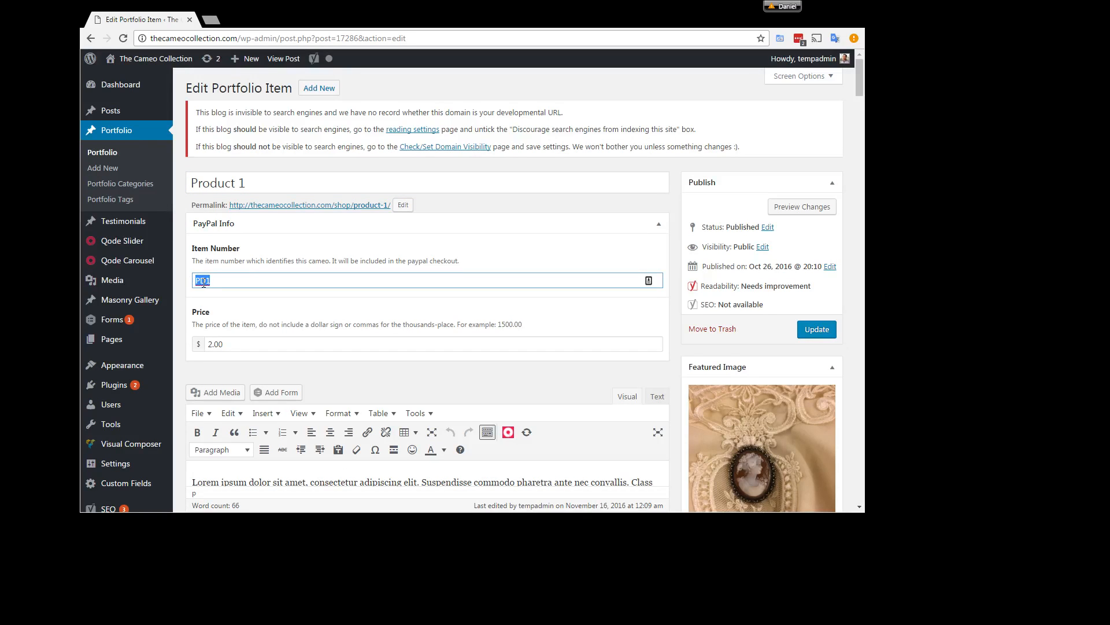
pyautogui.scroll(-2, 203, 283)
pyautogui.moveTo(224, 229); pyautogui.dragTo(532, 215)
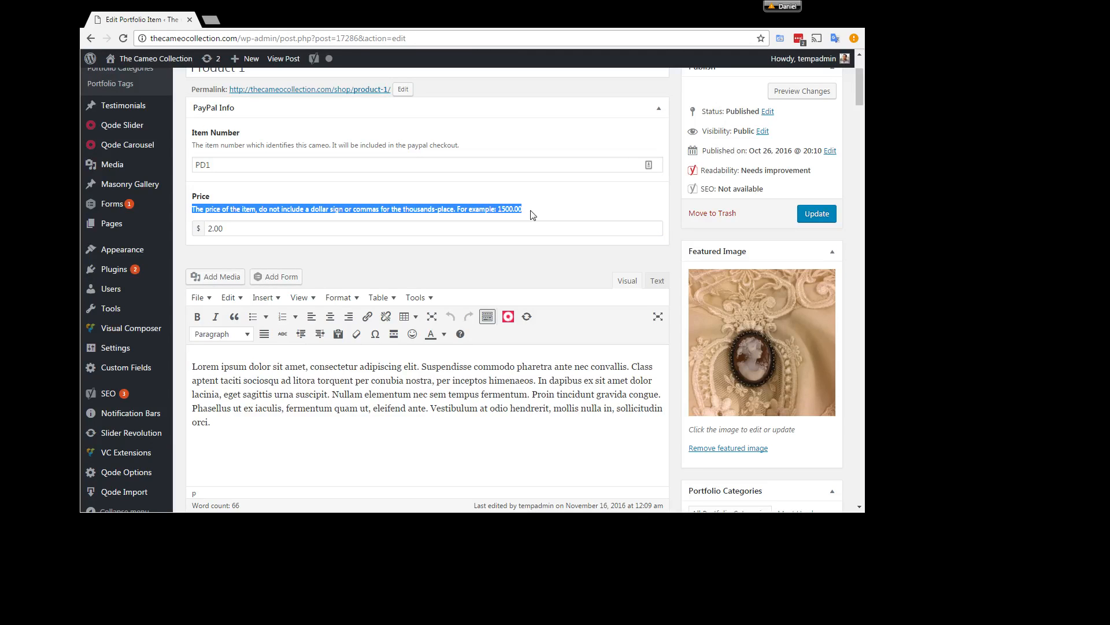
pyautogui.click(293, 444)
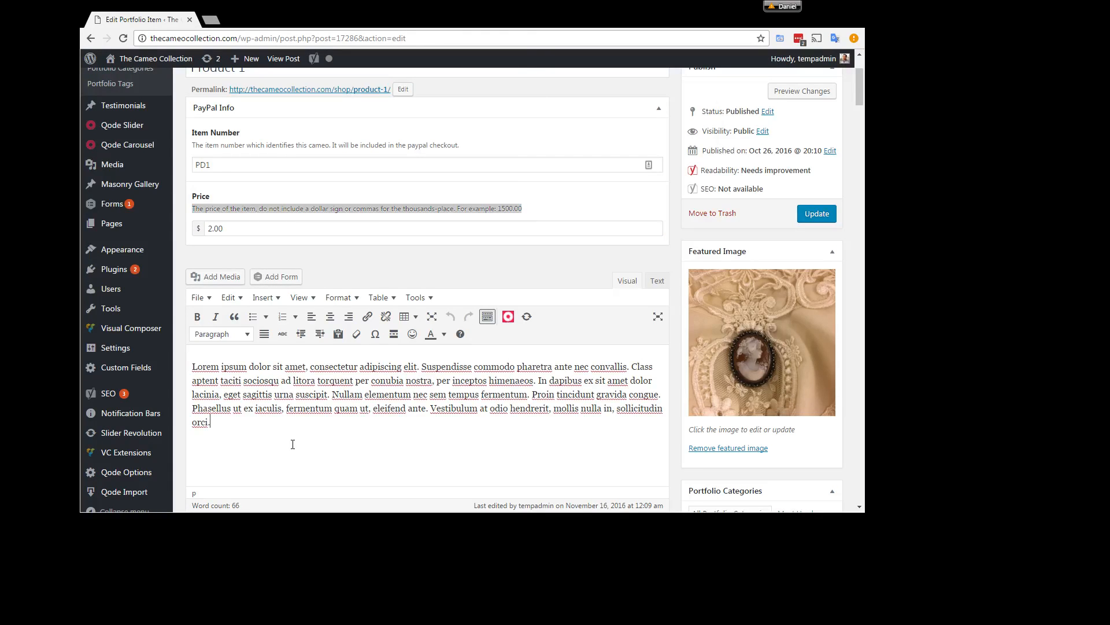
pyautogui.moveTo(263, 431); pyautogui.dragTo(192, 365)
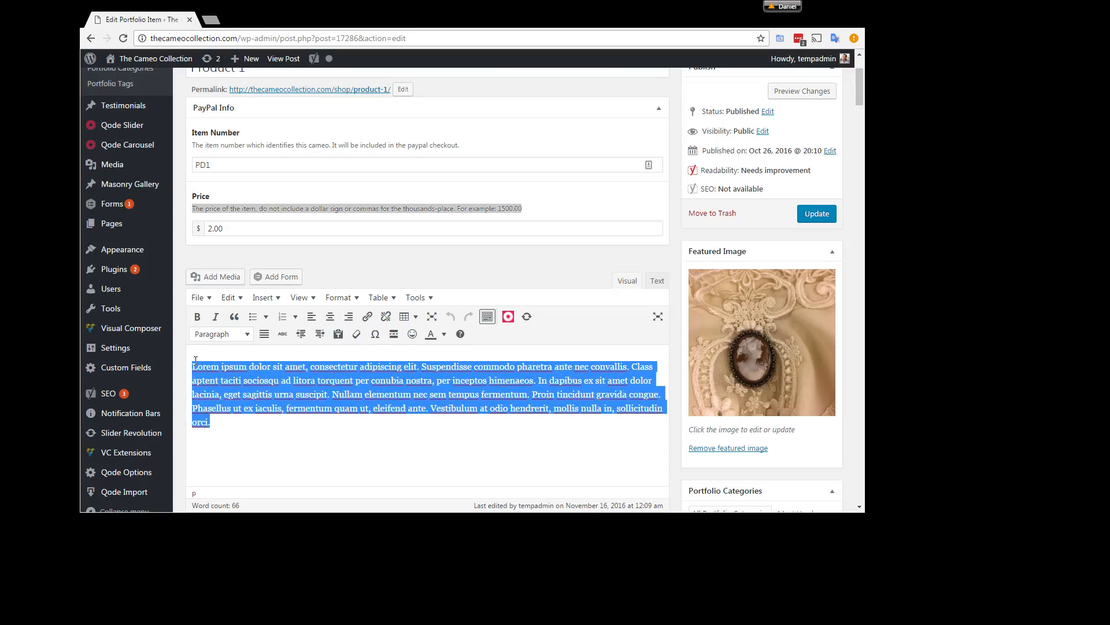
# Step: Check Product 1's portfolio categories, featured image and portfolio images, and update the item
pyautogui.click(674, 471)
pyautogui.scroll(-3, 692, 445)
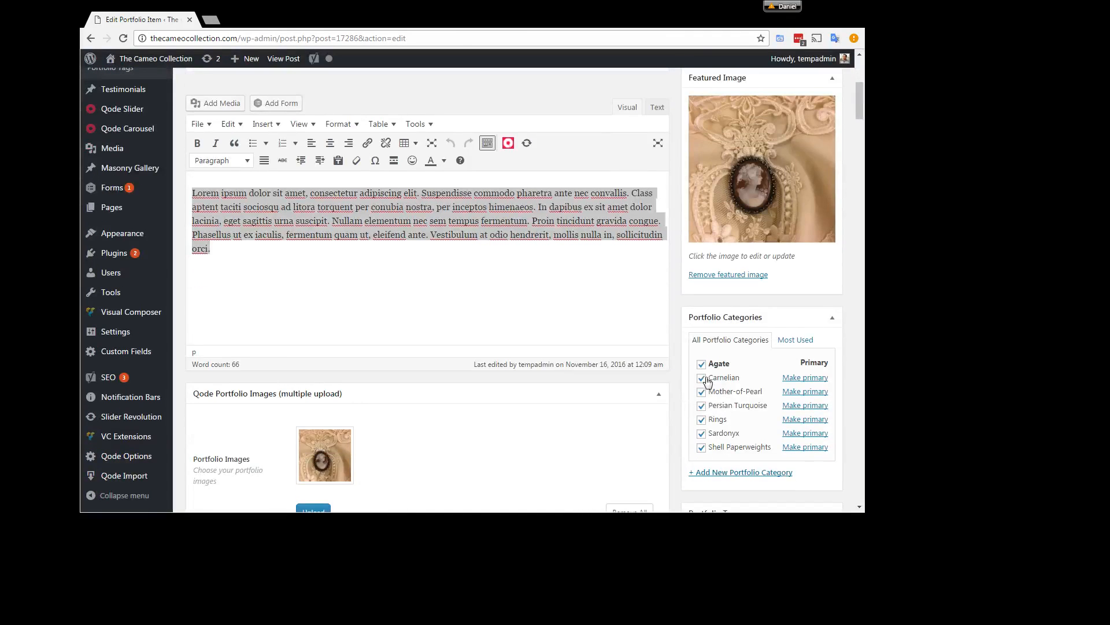
pyautogui.scroll(1, 737, 370)
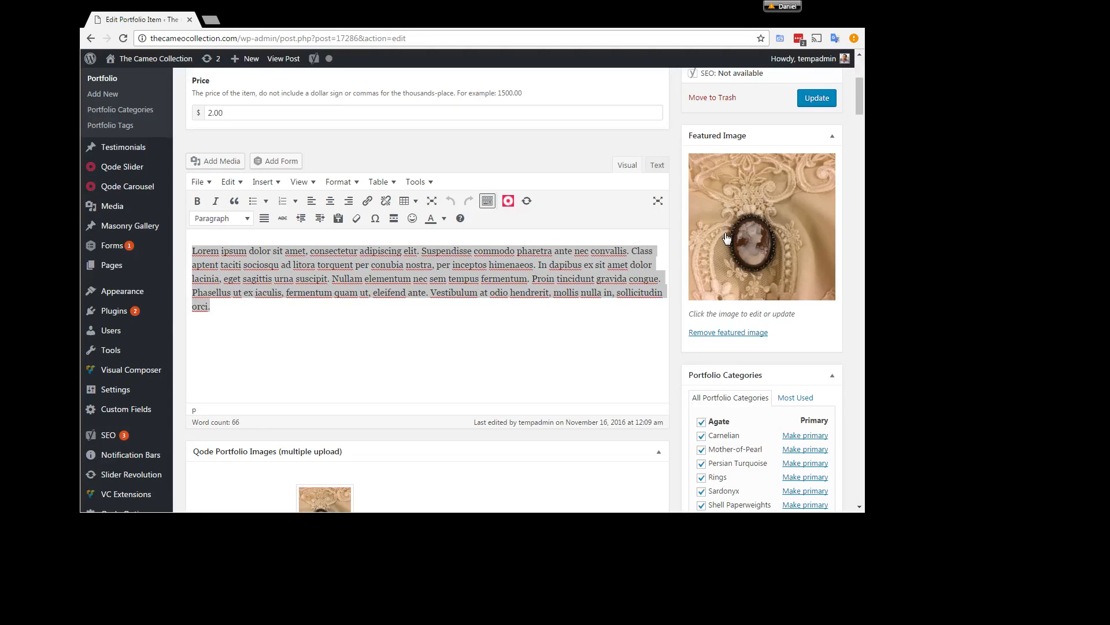
pyautogui.scroll(-2, 301, 399)
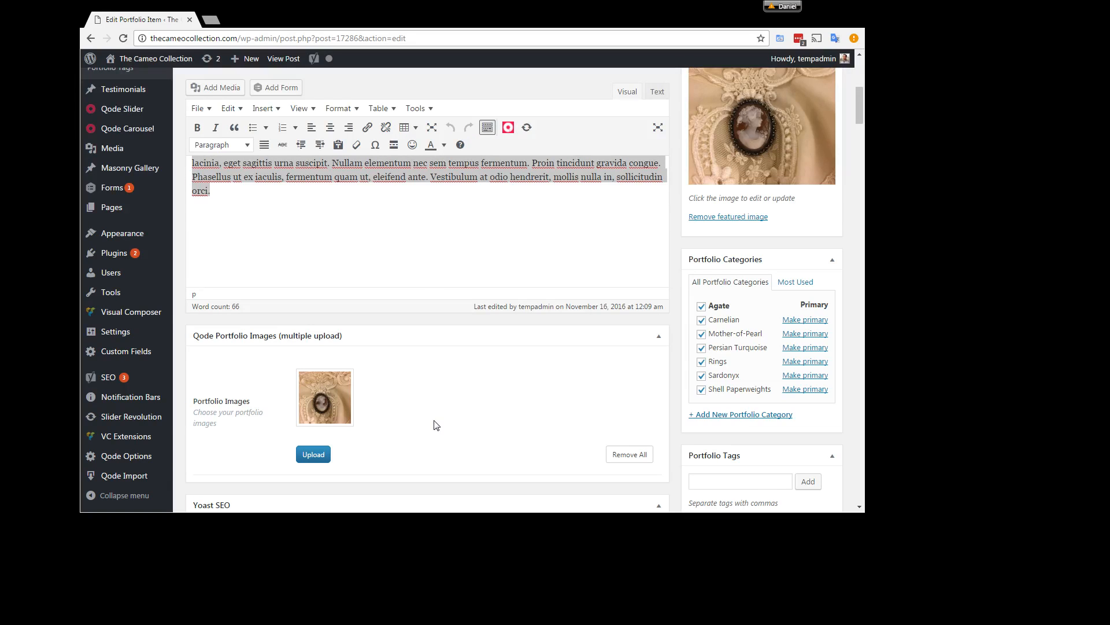
pyautogui.scroll(3, 436, 425)
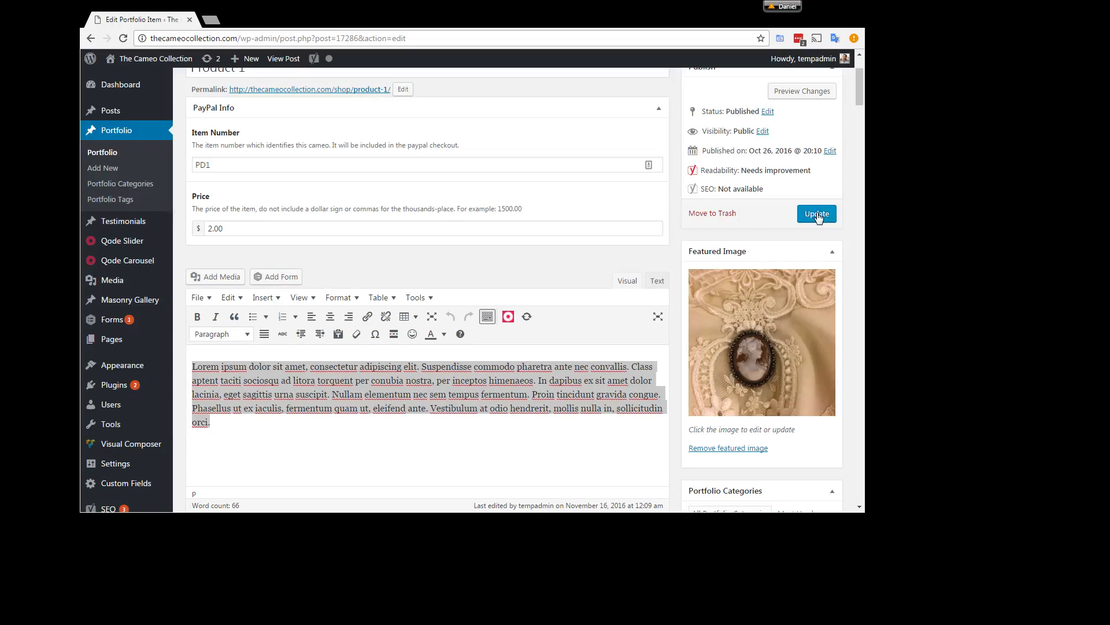
pyautogui.click(817, 214)
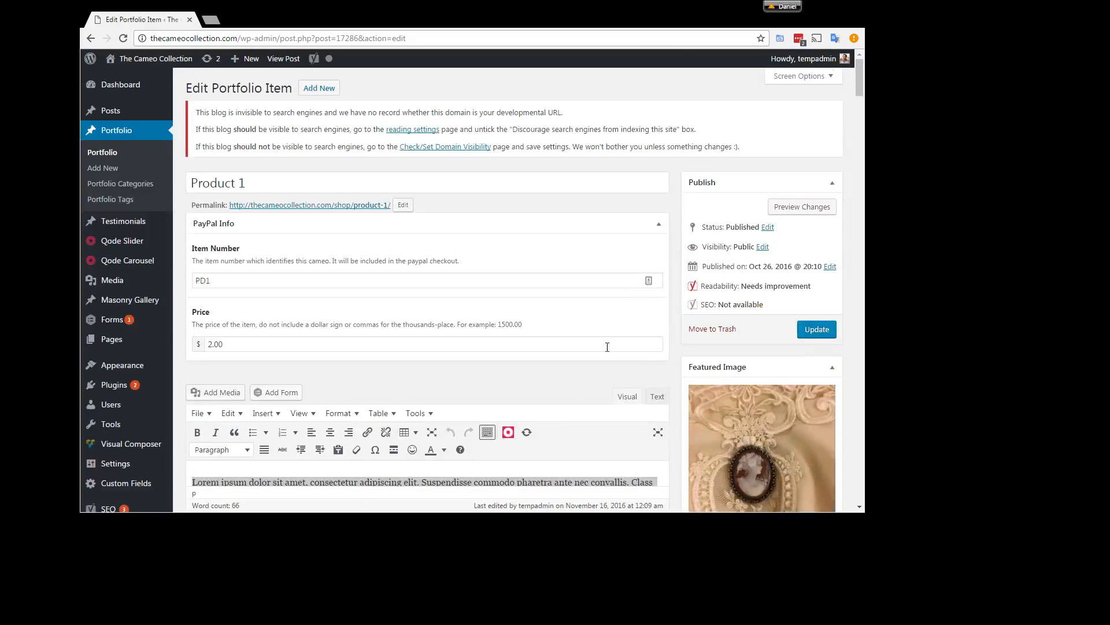